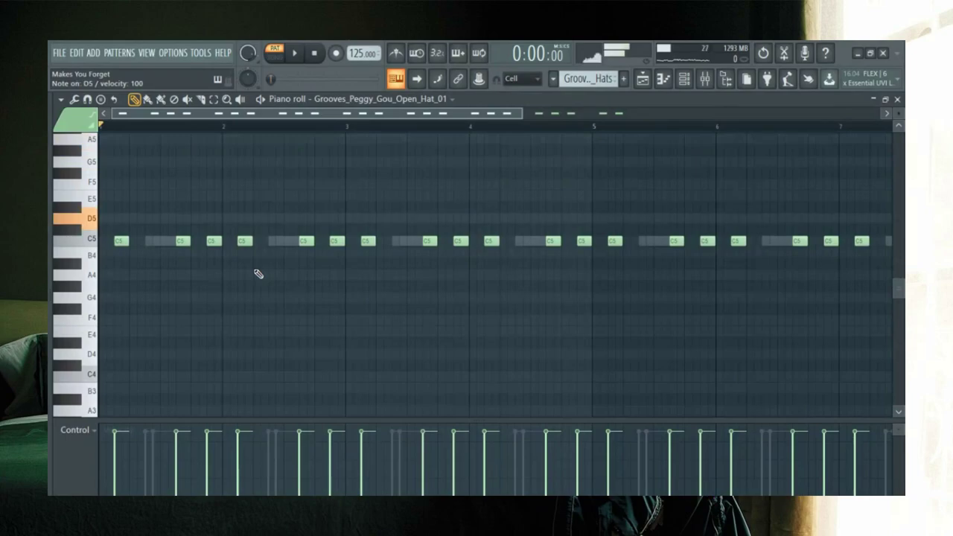
- Listen to the open hat pattern, then open the Closed_Hat pattern's notes in the piano roll and play it
key(space)
key(space)
click(642, 79)
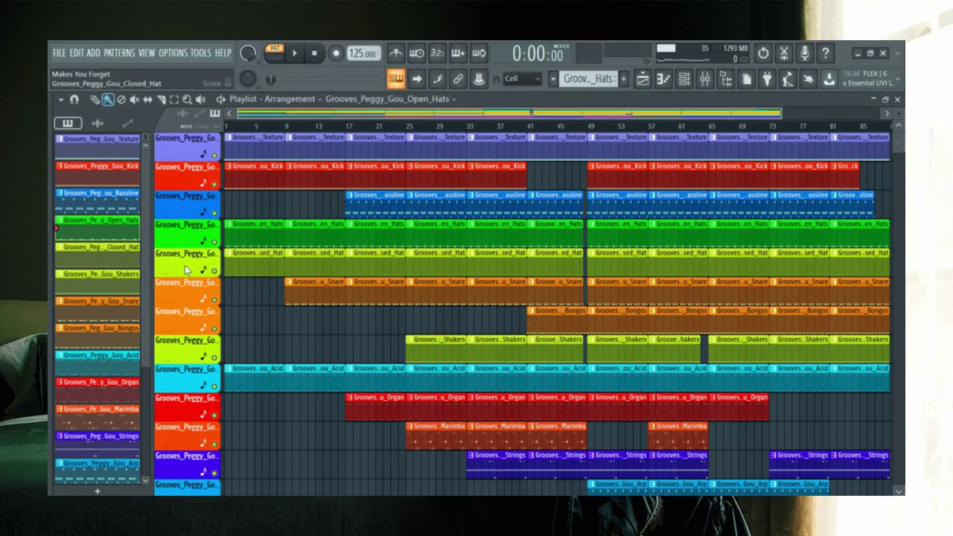
double_click(128, 248)
key(space)
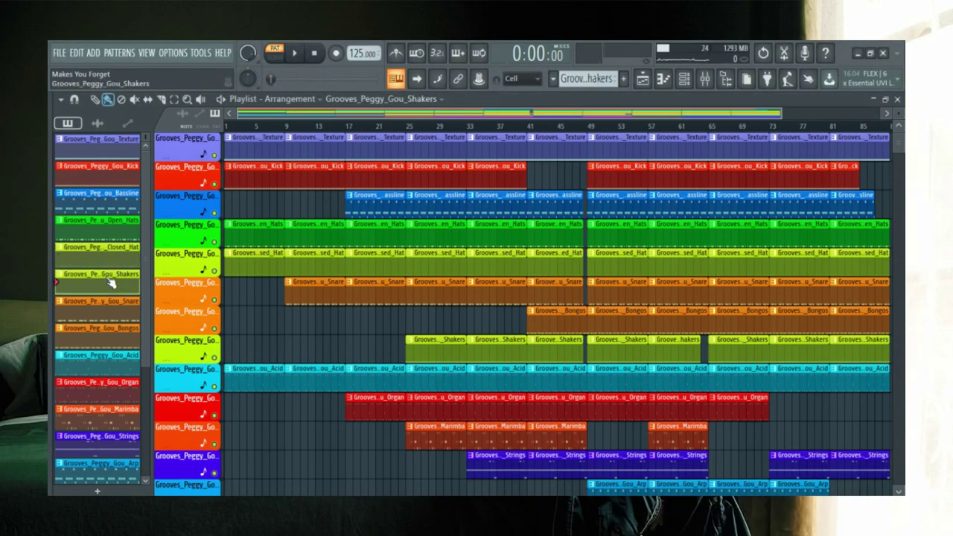
- Open the Shakers pattern's notes in the piano roll, play the pattern, and return to the playlist
double_click(111, 283)
key(space)
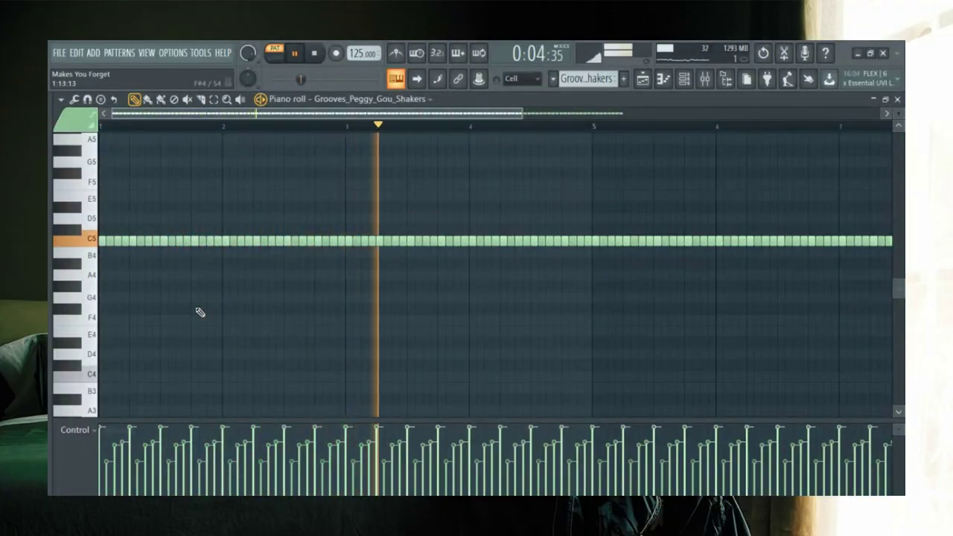
key(space)
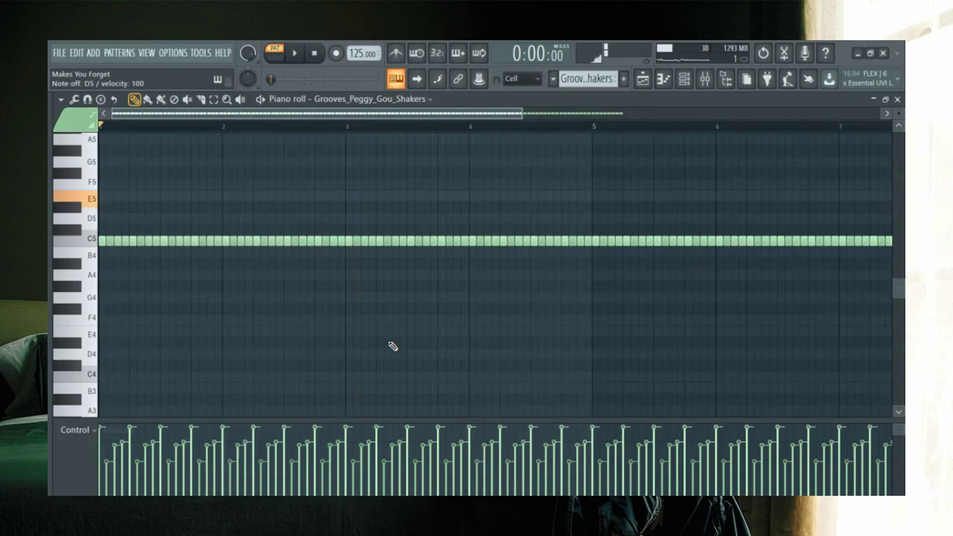
click(642, 80)
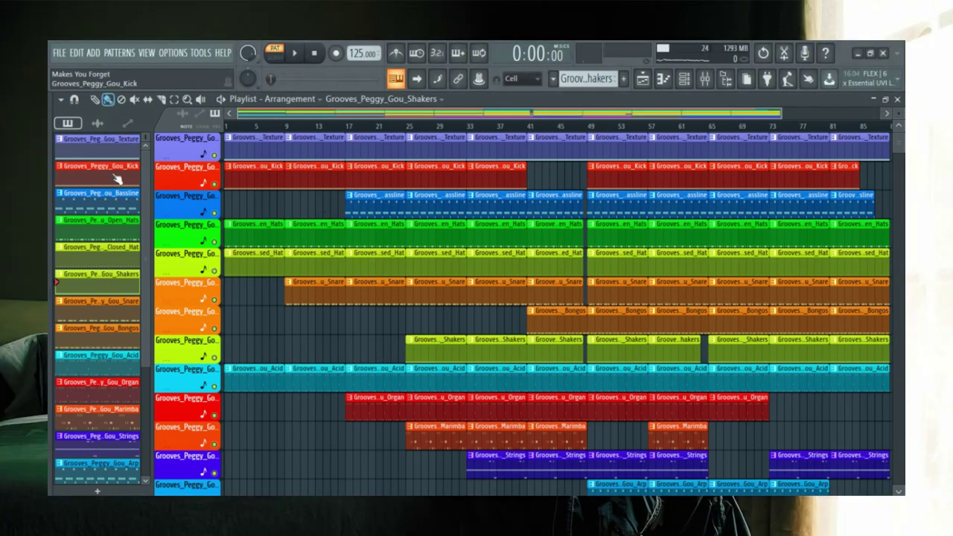
- Select bars 25 to 33 for looped playback and solo the Shakers, Closed_Hat and Open_Hats tracks together
scroll(440, 181, up, 4)
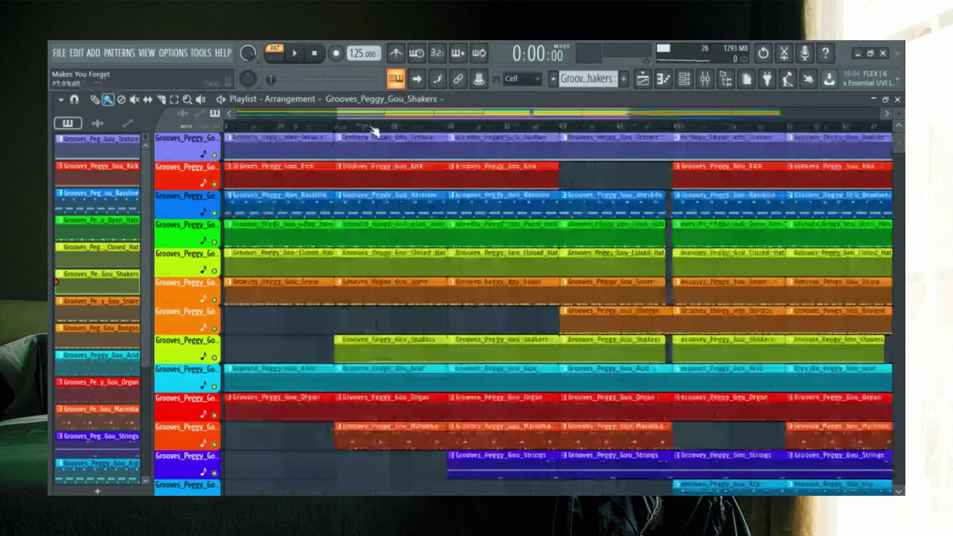
drag(338, 127, 441, 138)
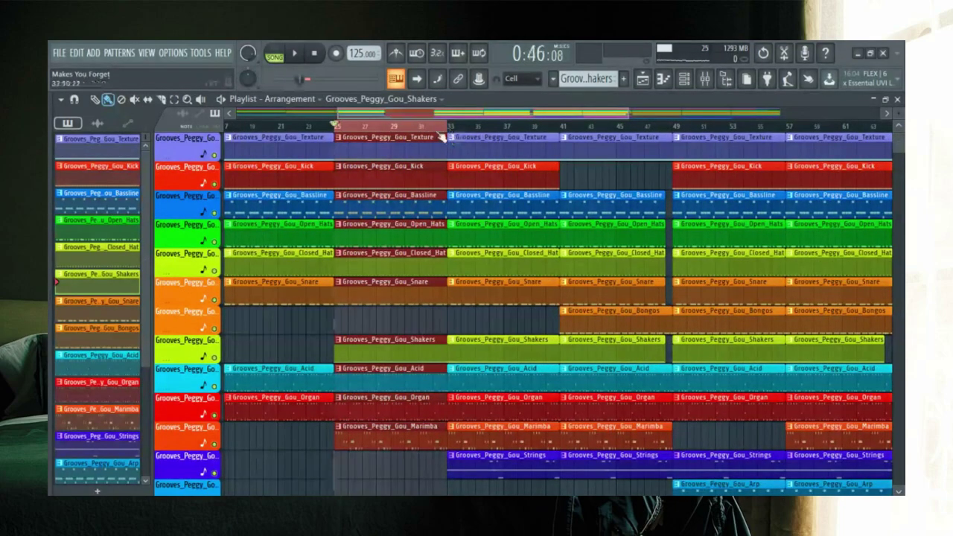
right_click(215, 358)
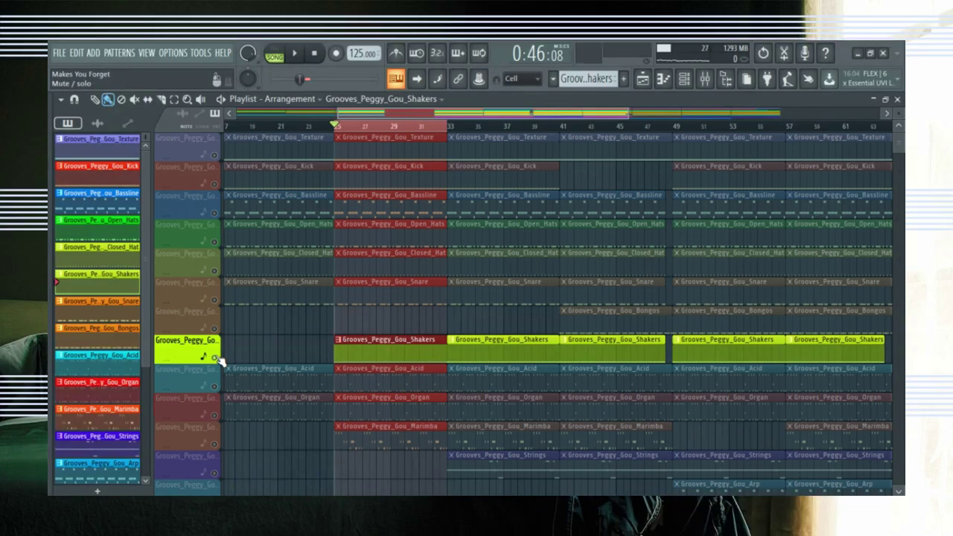
click(216, 271)
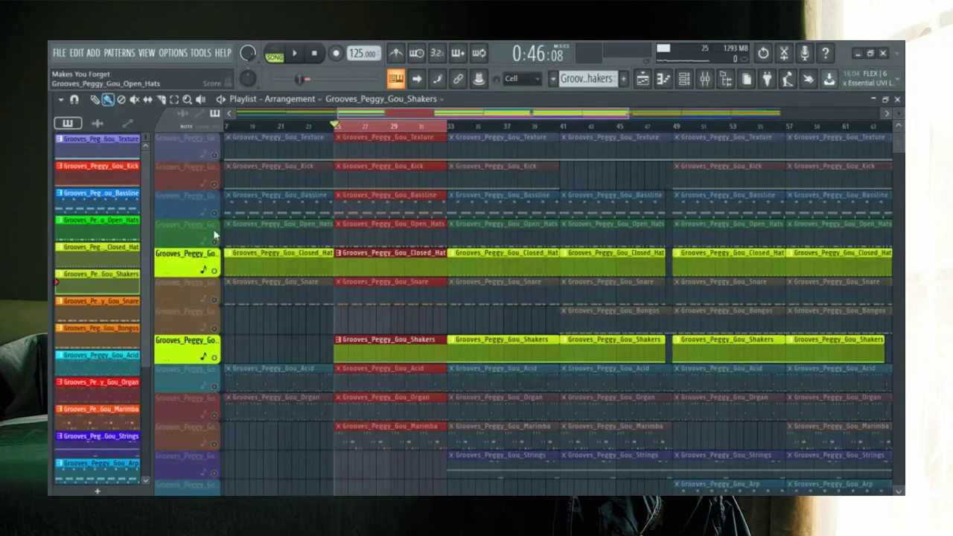
click(215, 242)
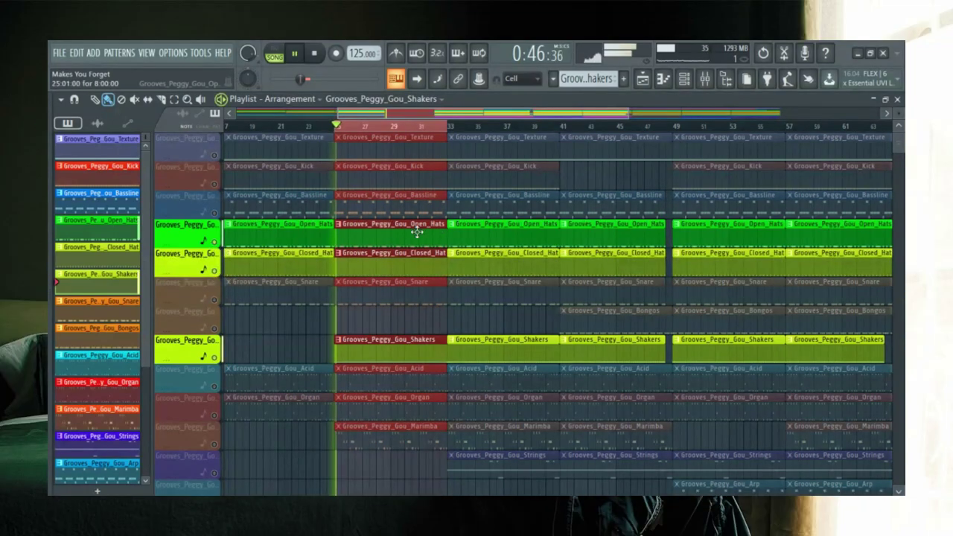
- Examine the effects on the Hats mixer track while the soloed hats and shakers play, then close the mixer
click(706, 79)
click(706, 79)
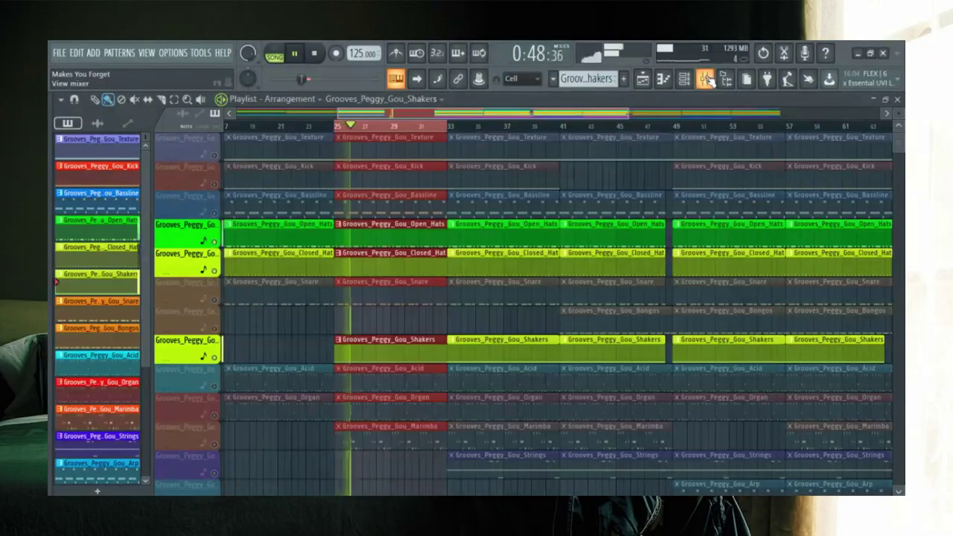
click(706, 79)
click(318, 199)
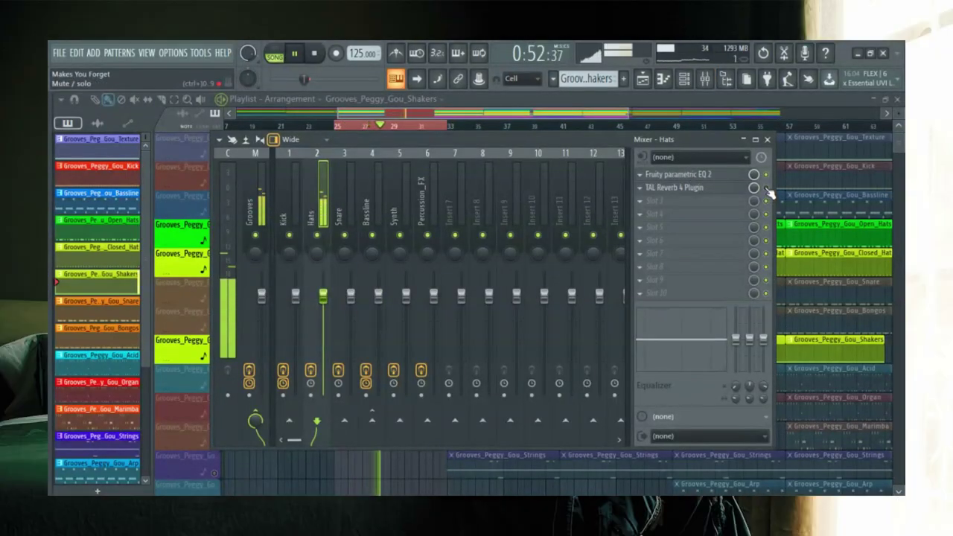
click(766, 141)
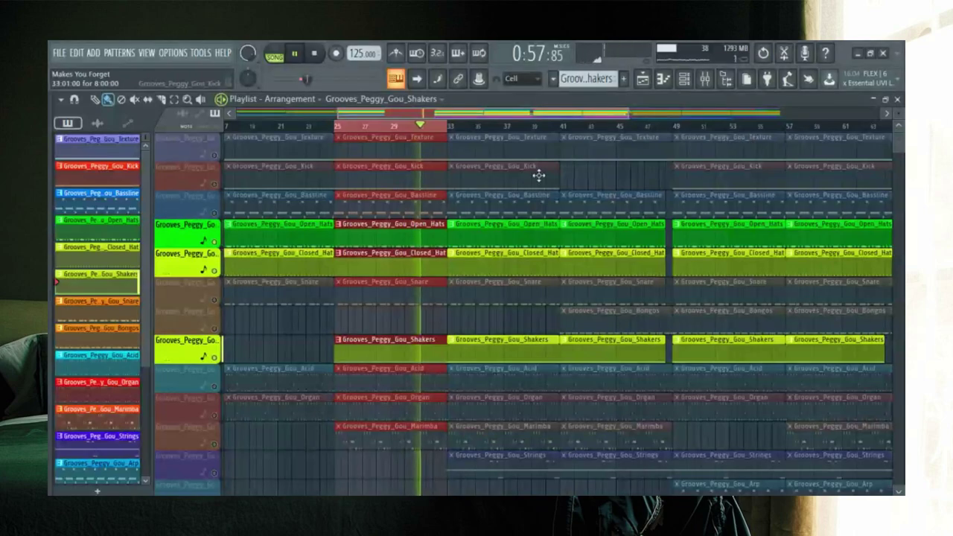
- Stop playback, clear the time selection at bars 25 to 33, and unsolo the tracks so all play again
click(708, 81)
key(space)
click(343, 129)
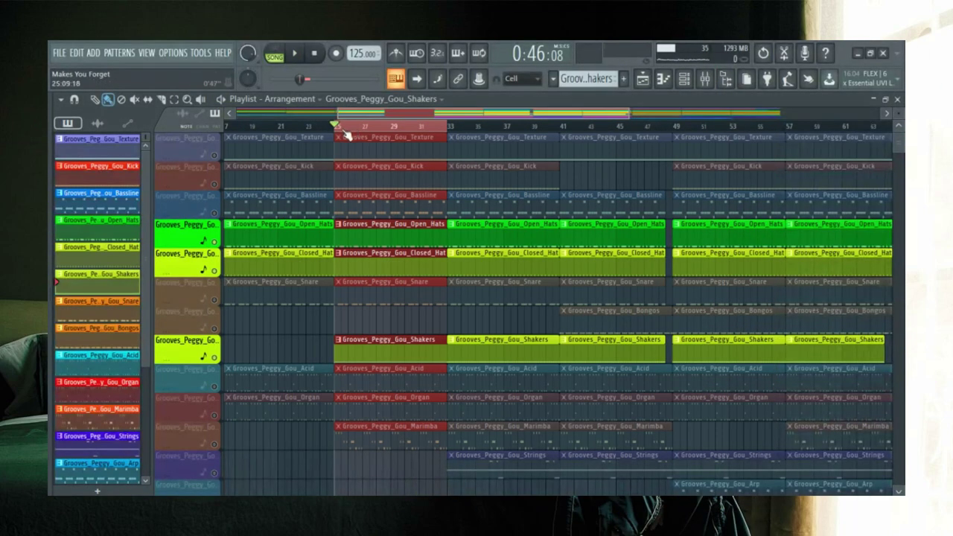
double_click(343, 129)
right_click(214, 183)
right_click(215, 184)
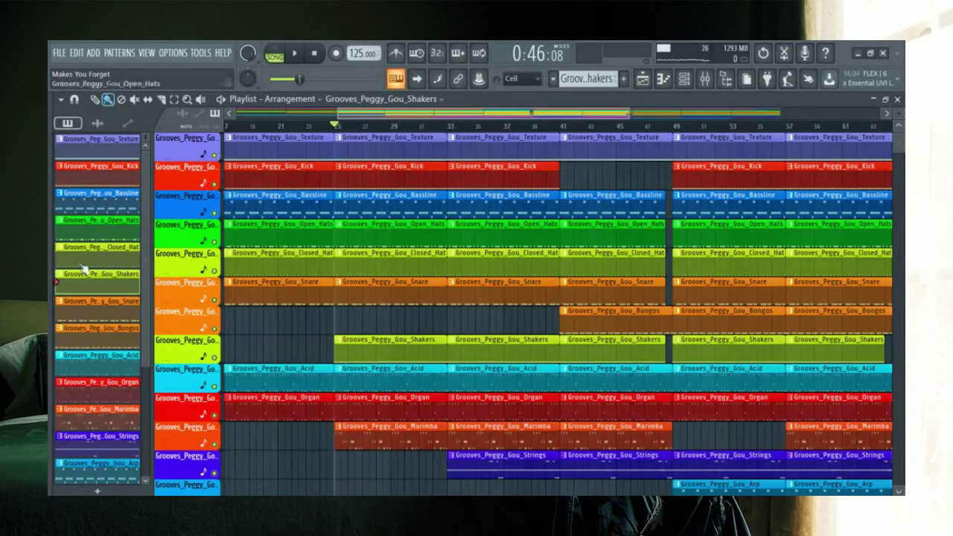
- Examine the Snare pattern's notes in the piano roll, play it in pattern mode, and show the mixer
double_click(84, 304)
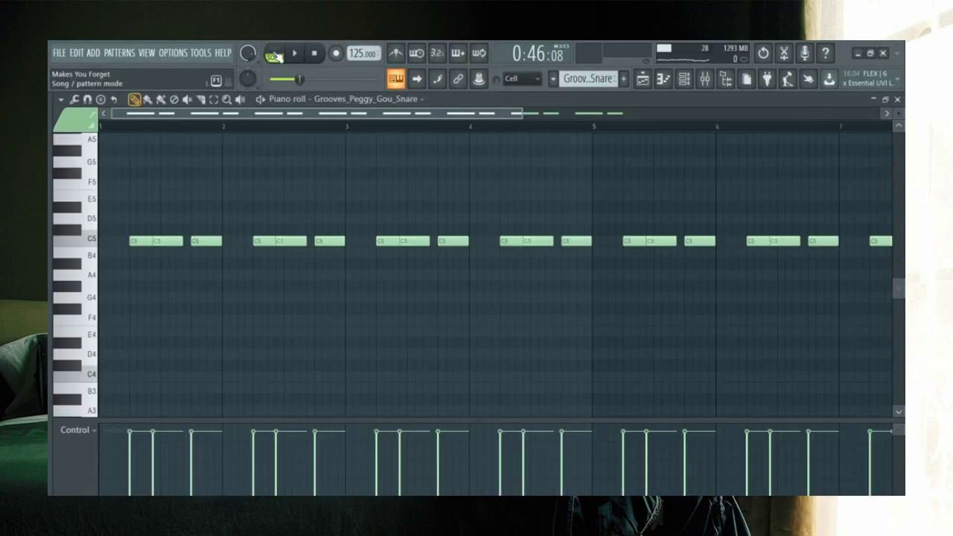
click(274, 56)
scroll(295, 187, down, 2)
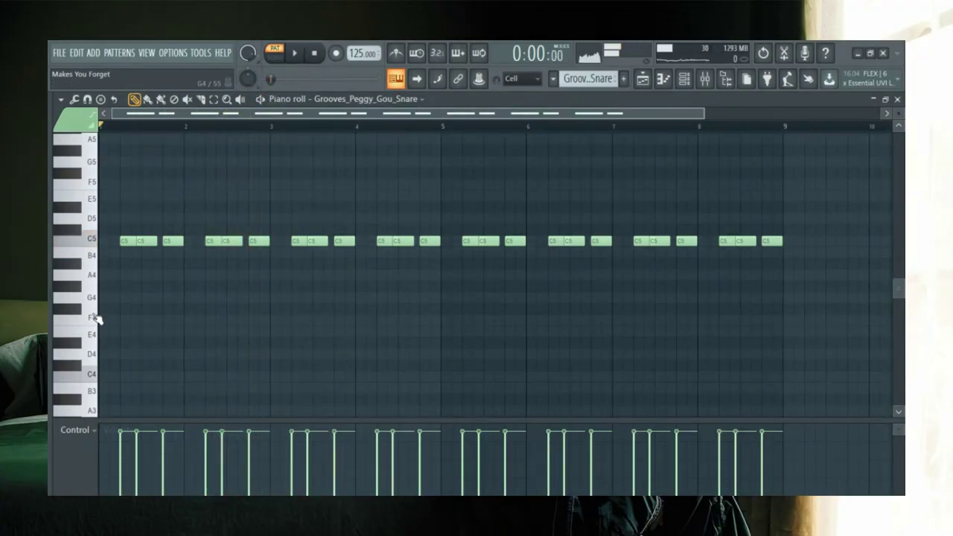
click(639, 82)
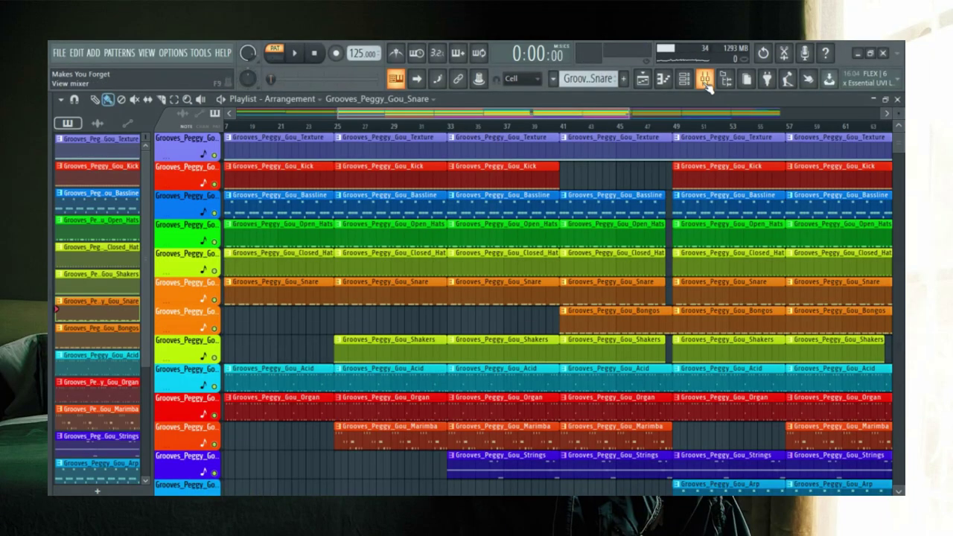
click(705, 82)
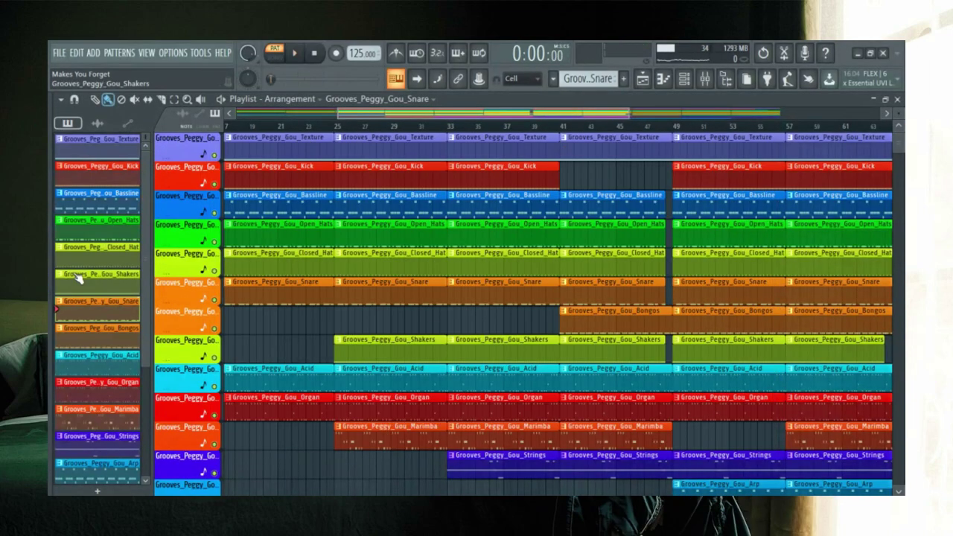
- Play the Bongos pattern and examine the notes of the Bongo_01 and Bongo_02 channels in the piano roll
double_click(105, 335)
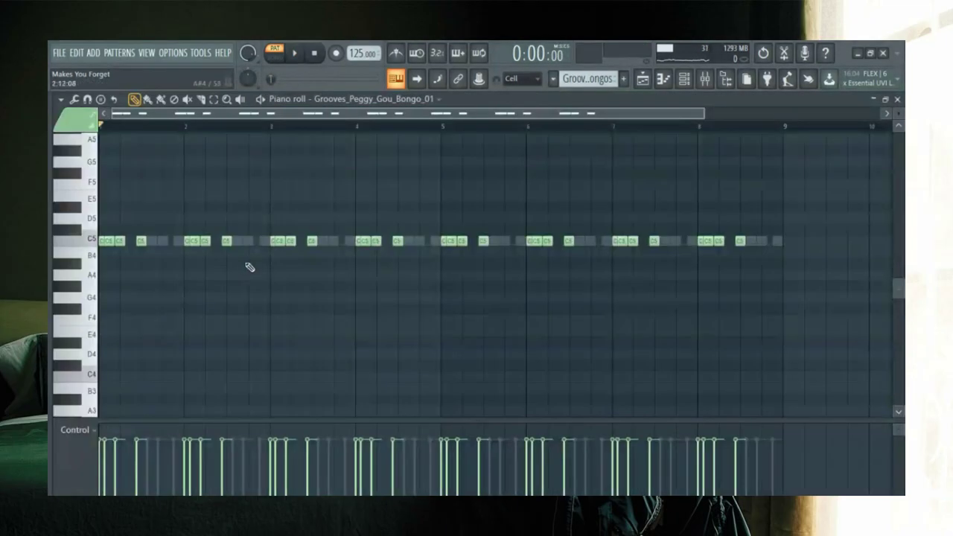
click(683, 79)
click(577, 385)
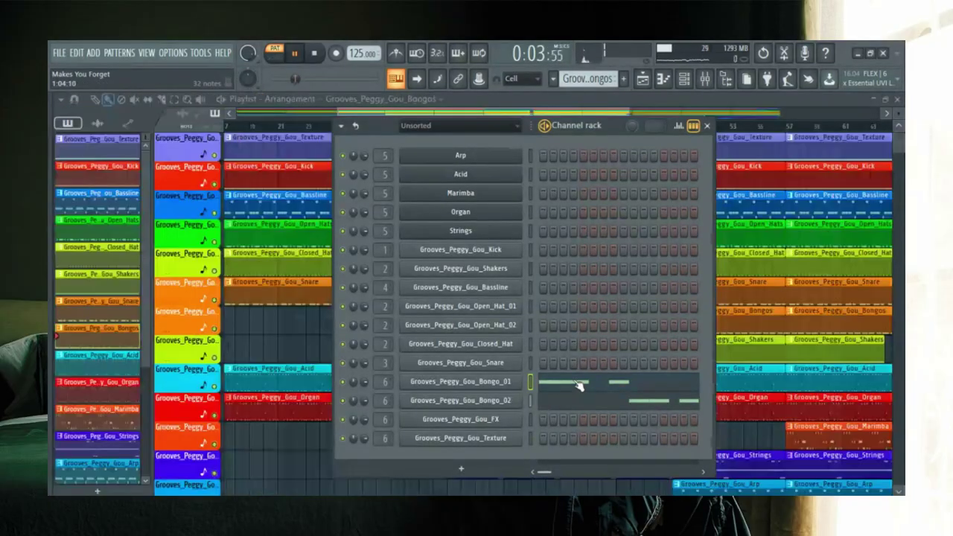
click(577, 385)
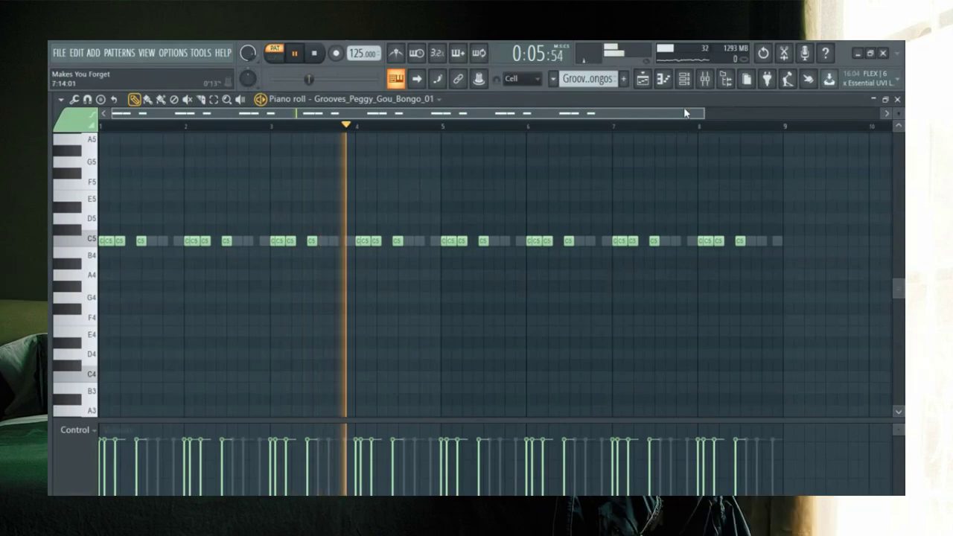
click(684, 78)
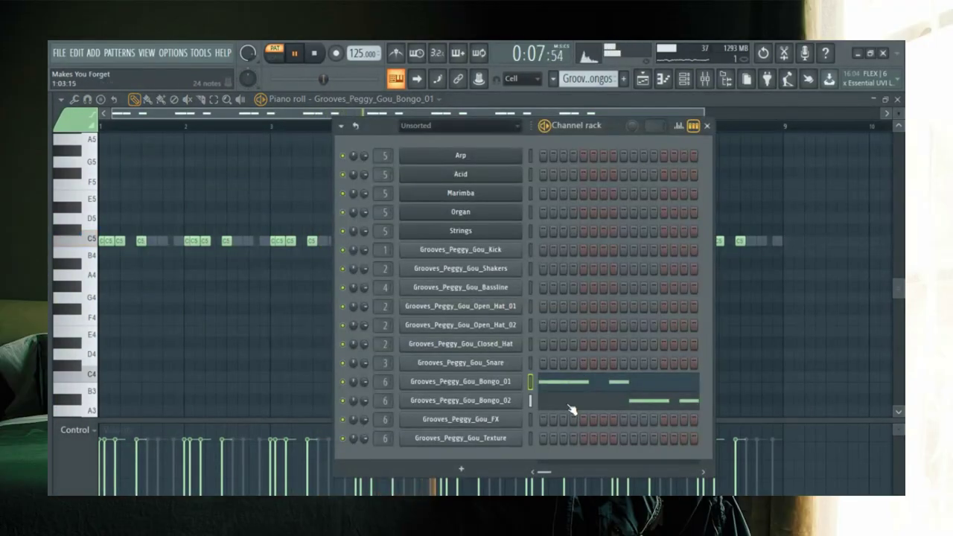
click(567, 402)
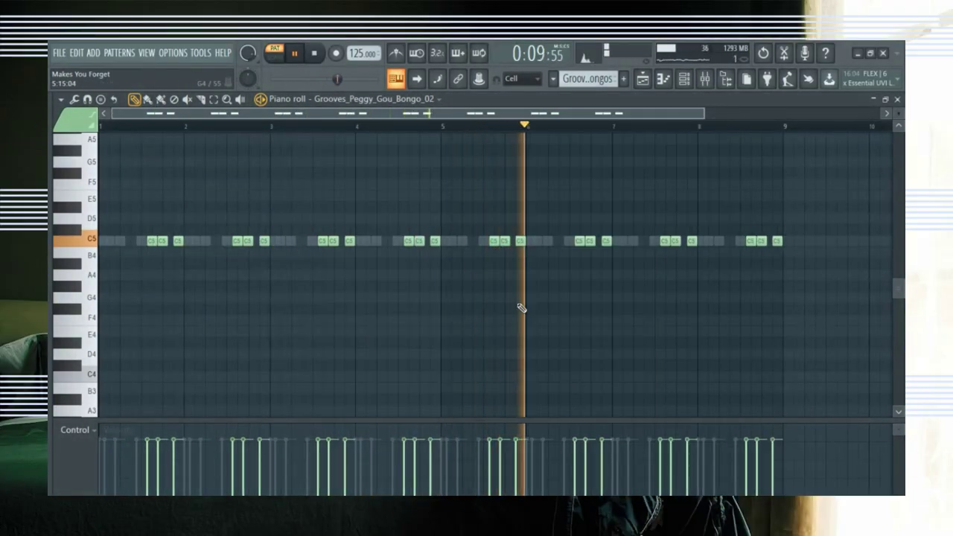
key(space)
- Compare the bongos with and without ValhallaFreqEcho and TAL Reverb 4 on the Percussion_FX mixer track, then return to the playlist
click(705, 79)
key(space)
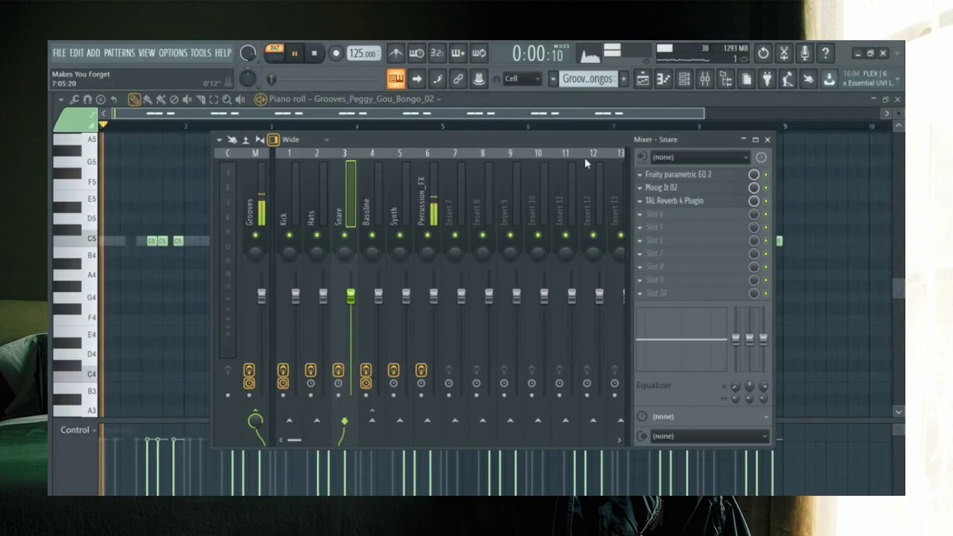
click(424, 195)
click(765, 187)
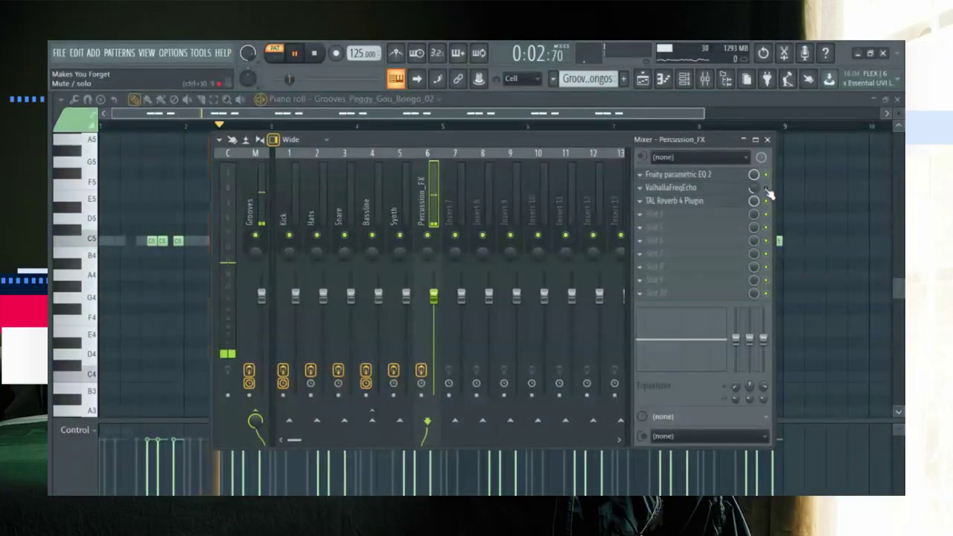
click(767, 200)
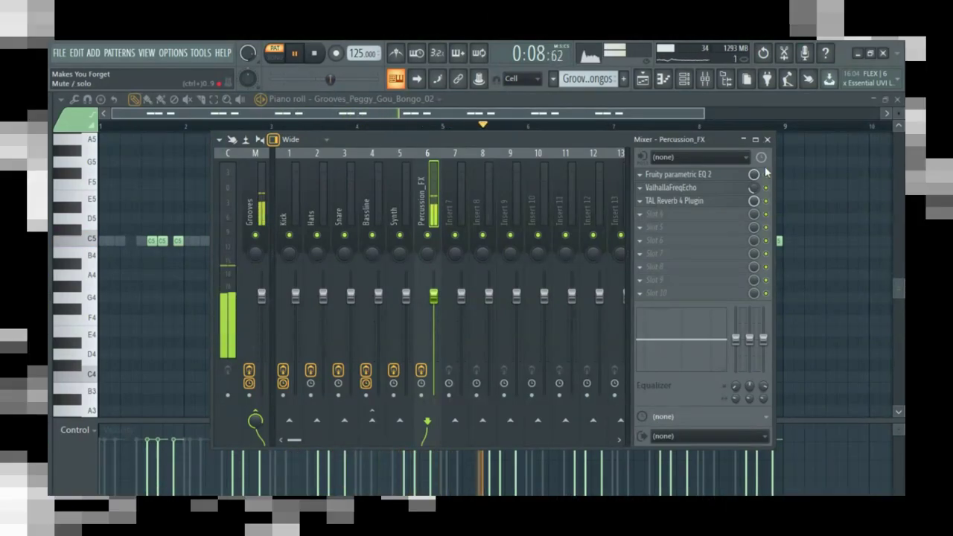
click(767, 139)
click(642, 80)
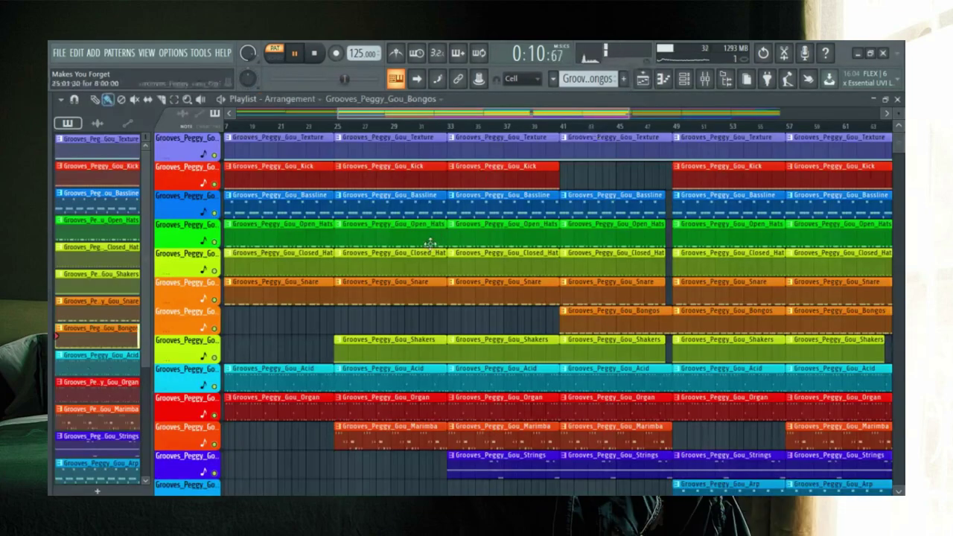
- Play the Texture pattern, examining its FX and Texture channel notes and the Percussion_FX mixer effects, then return to the playlist
double_click(104, 154)
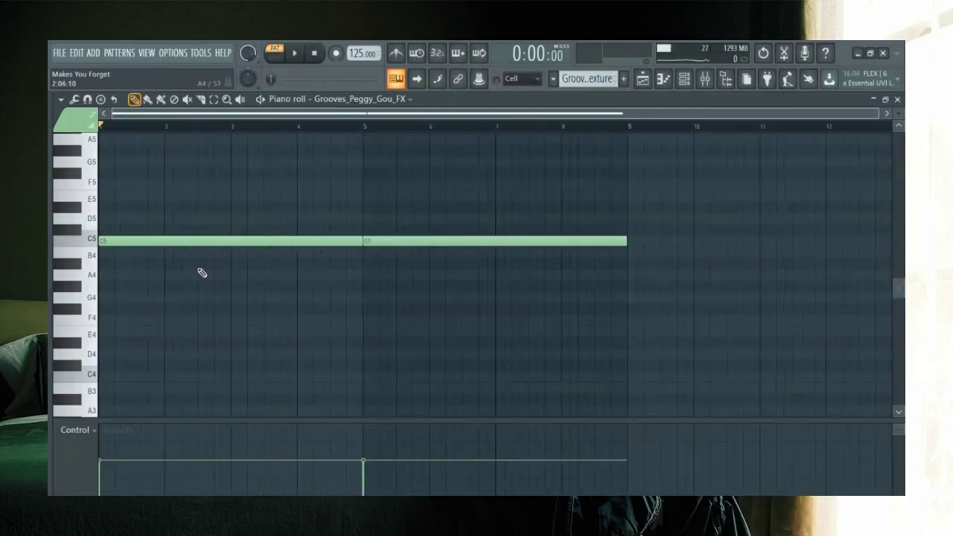
click(704, 81)
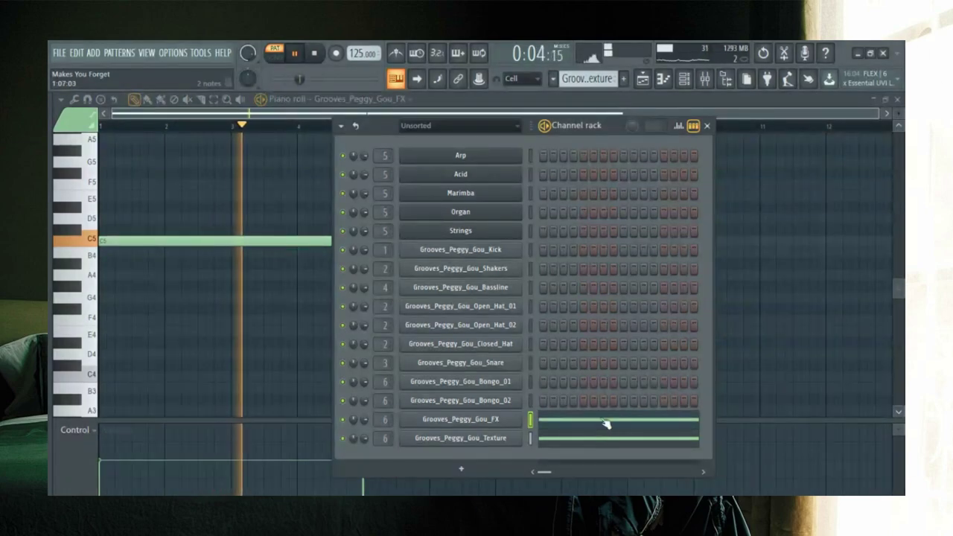
click(704, 79)
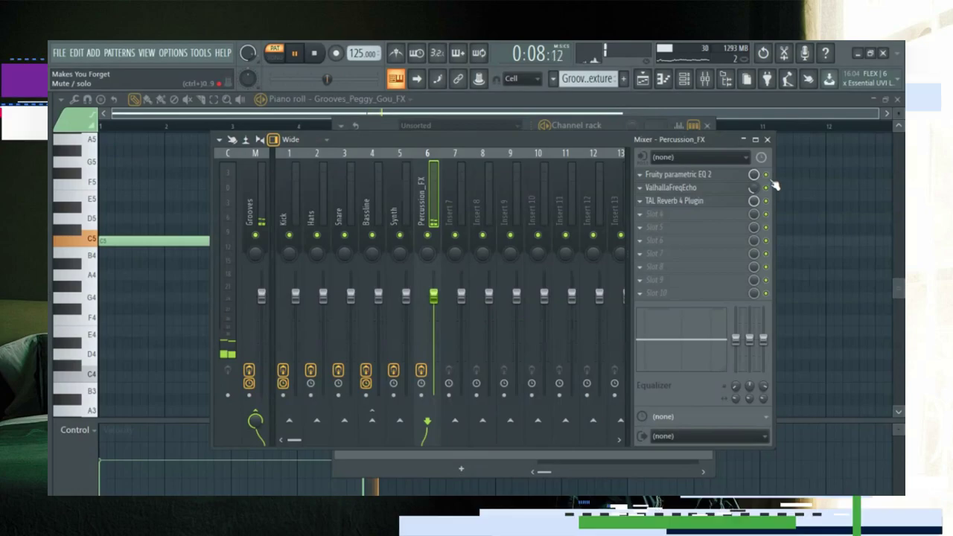
key(F9)
key(F5)
key(space)
- Open the Bassline pattern's notes in the piano roll and play the pattern
click(120, 199)
key(F7)
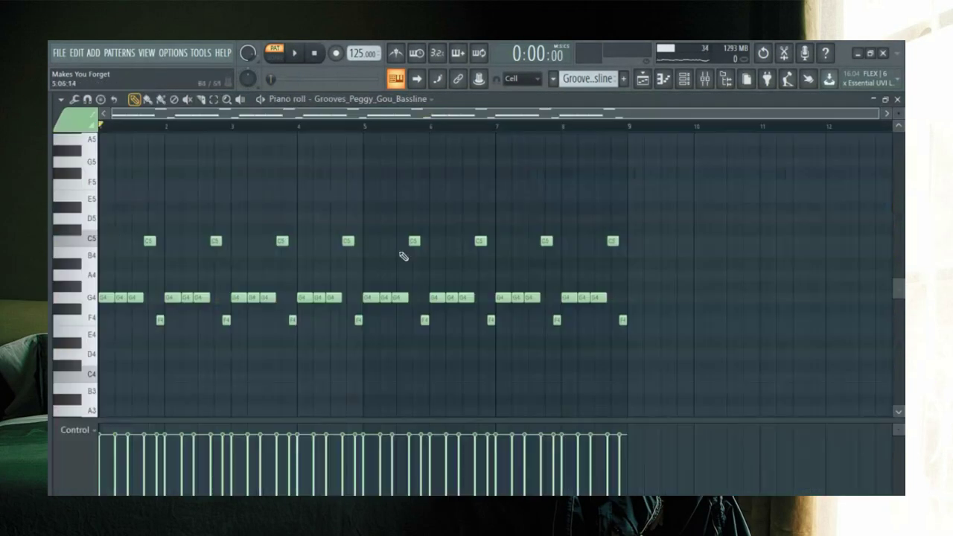
key(space)
scroll(91, 270, up, 3)
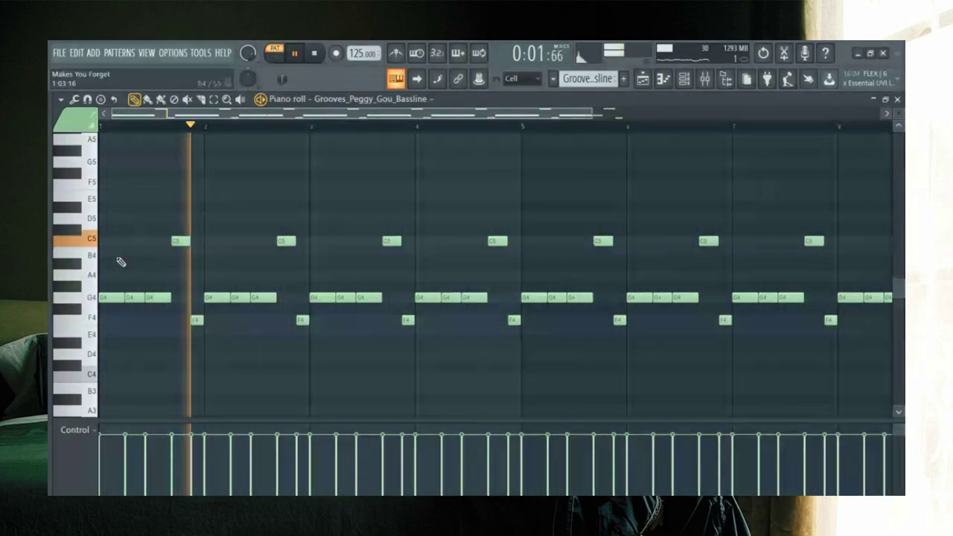
scroll(222, 281, down, 1)
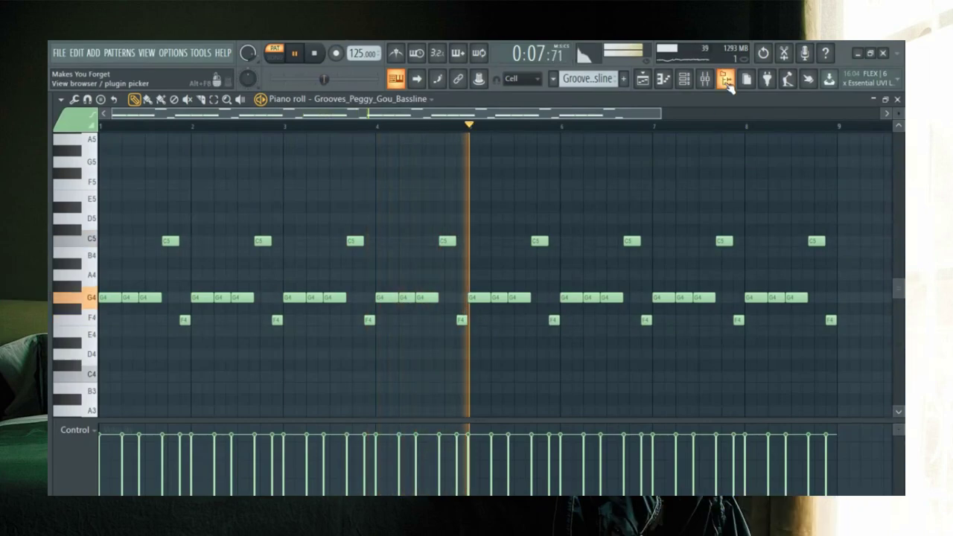
- Look at the mixer, then return to the playlist and select bars 25 to 32 of the arrangement for looped playback
key(F9)
click(298, 186)
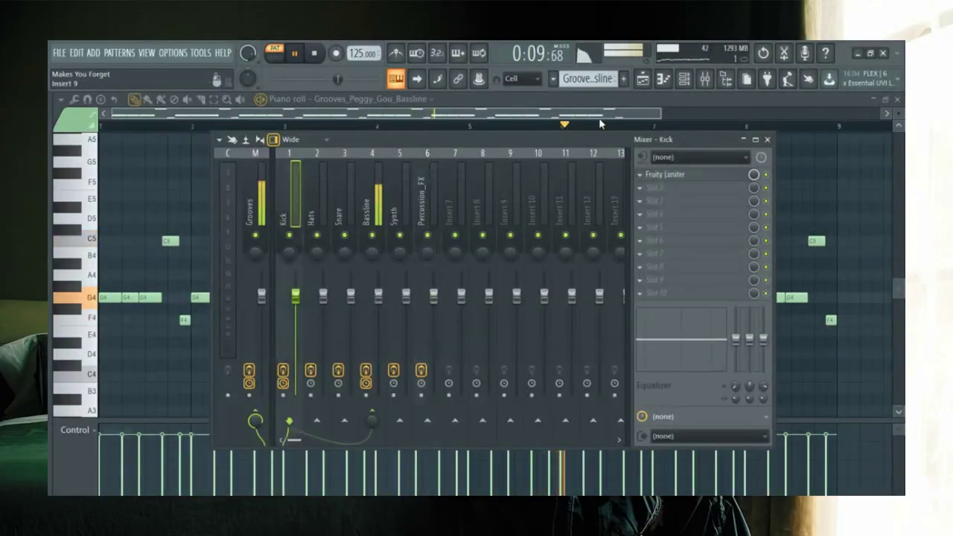
click(655, 84)
drag(340, 129, 459, 128)
click(352, 129)
drag(342, 129, 448, 128)
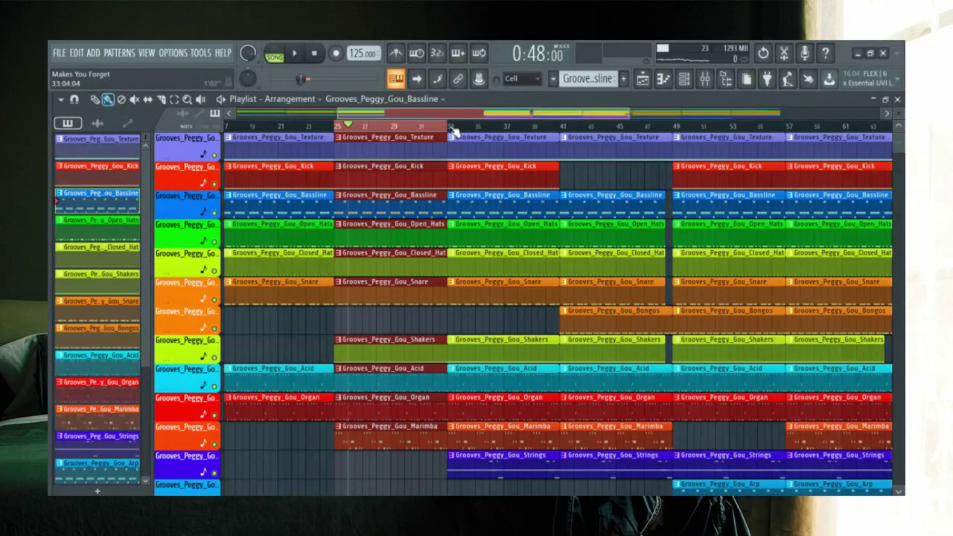
- Play the selected bars with Kick and Bassline soloed in the mixer, examining the routing between the two tracks
click(704, 79)
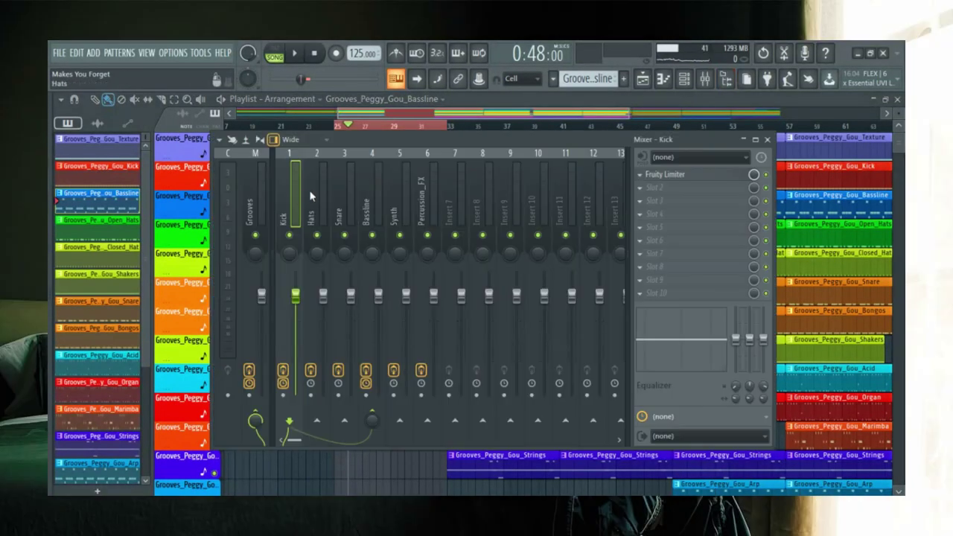
click(373, 220)
key(space)
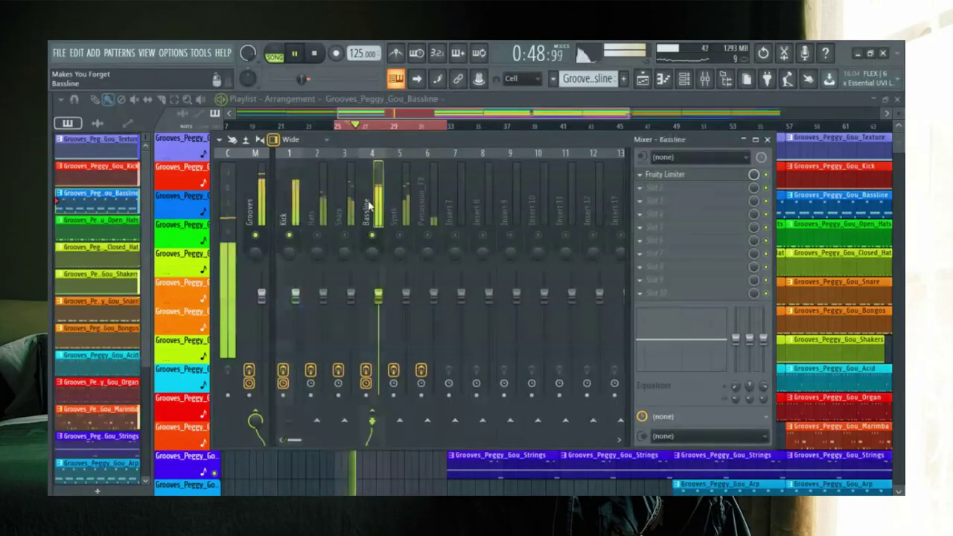
click(289, 220)
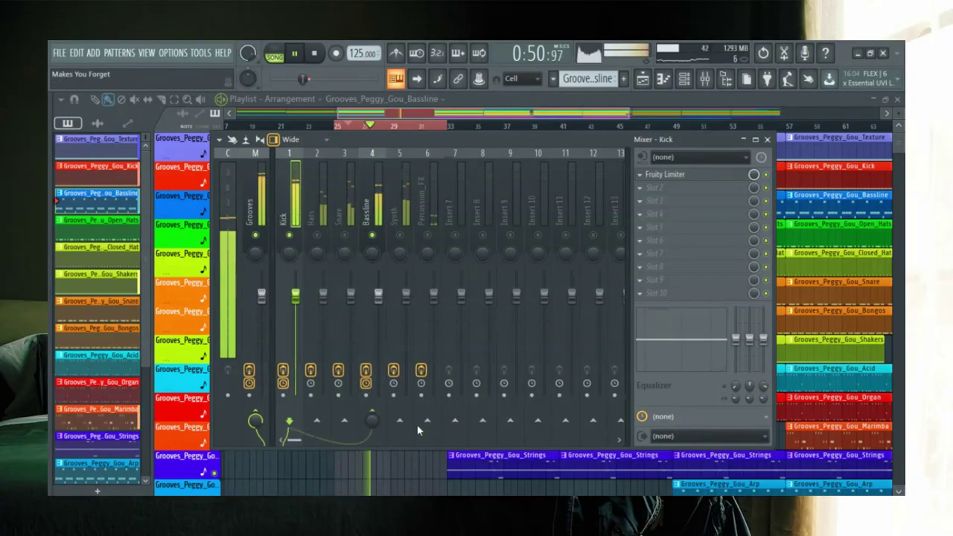
click(372, 208)
- Choose Kick as the sidechain source in the Bassline track's Fruity Limiter, then close the limiter
click(665, 175)
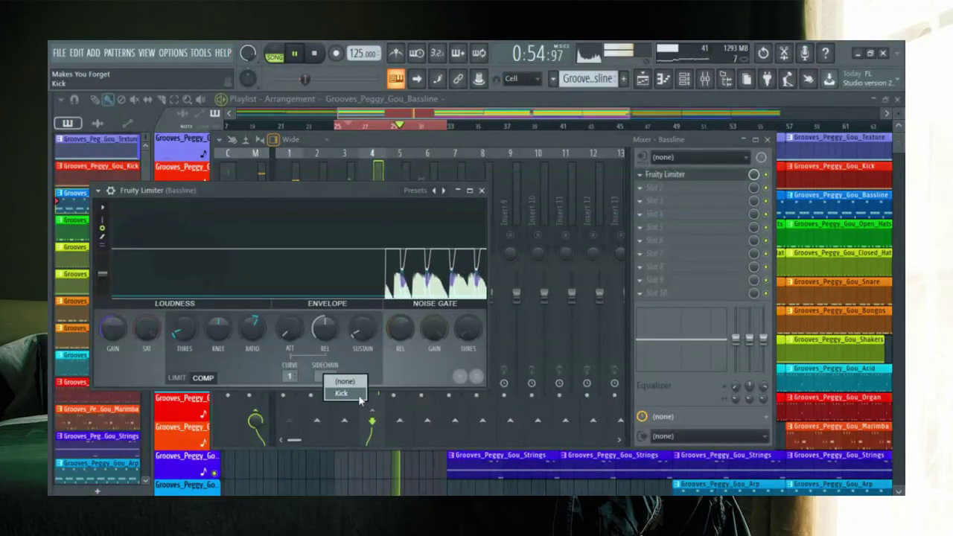
click(359, 394)
click(481, 191)
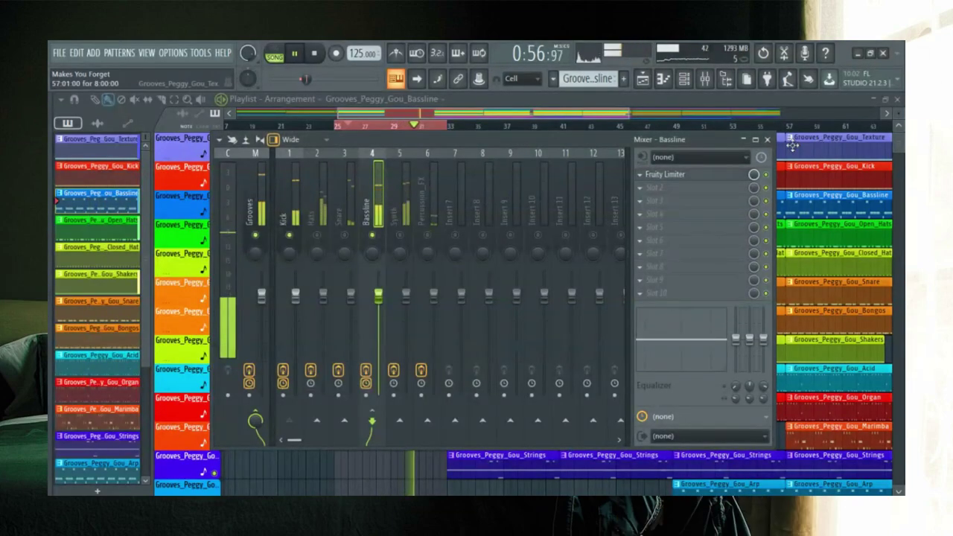
- Close the mixer, stop playback and clear the bar selection in the playlist
click(767, 140)
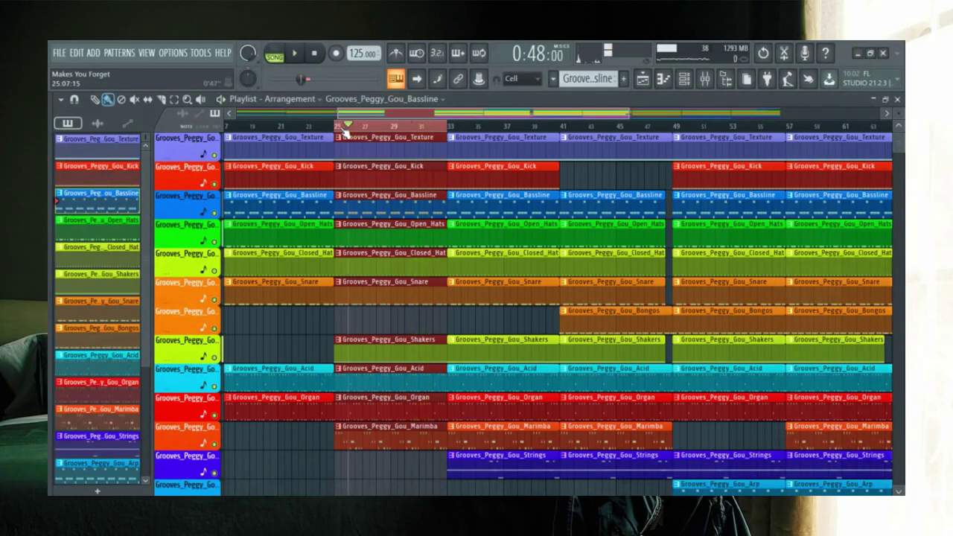
click(339, 129)
click(314, 55)
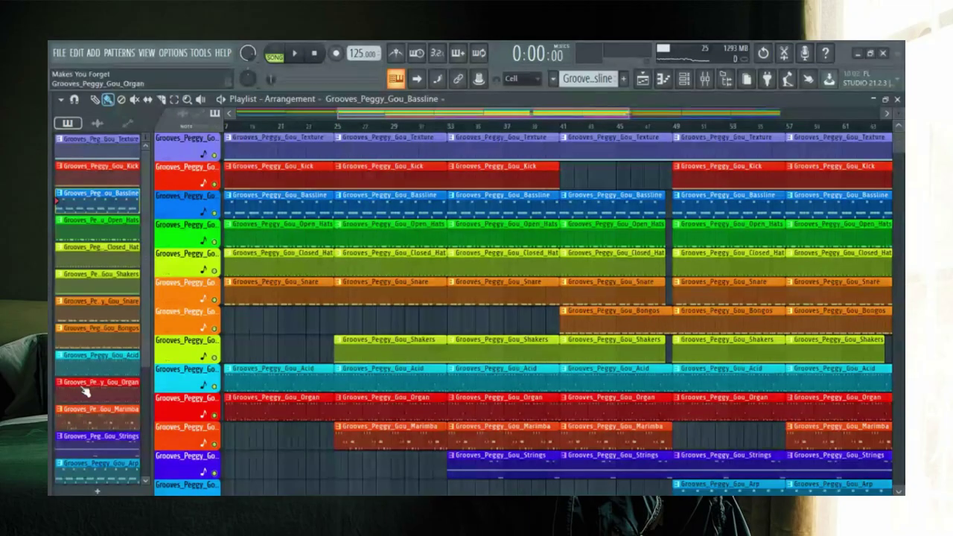
- Examine the Acid pattern's notes in the piano roll and the effects on the Synth mixer track
double_click(94, 356)
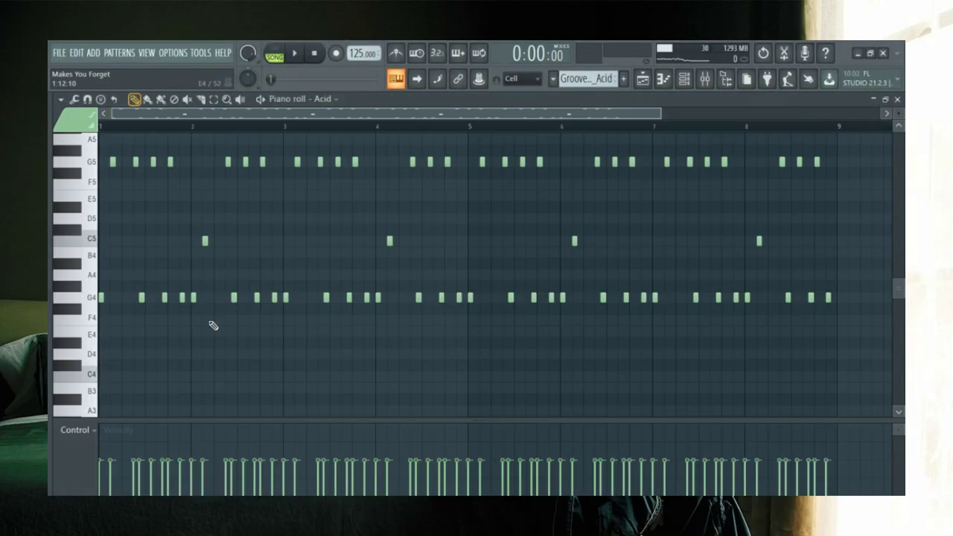
scroll(325, 141, up, 1)
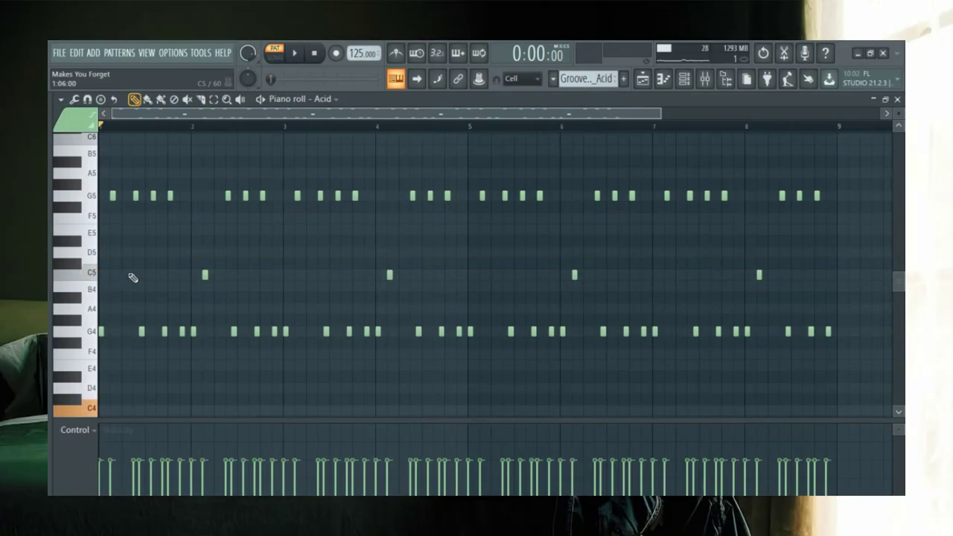
click(704, 78)
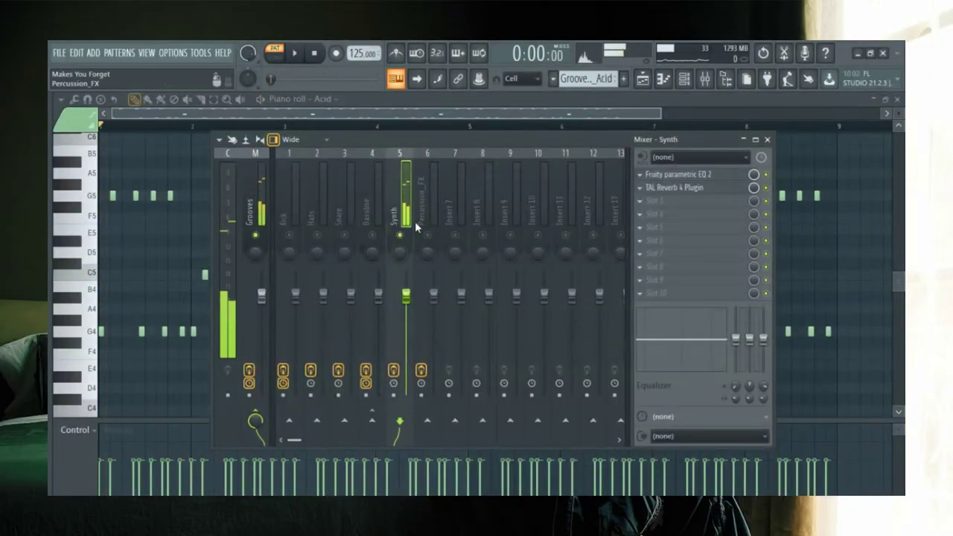
click(767, 140)
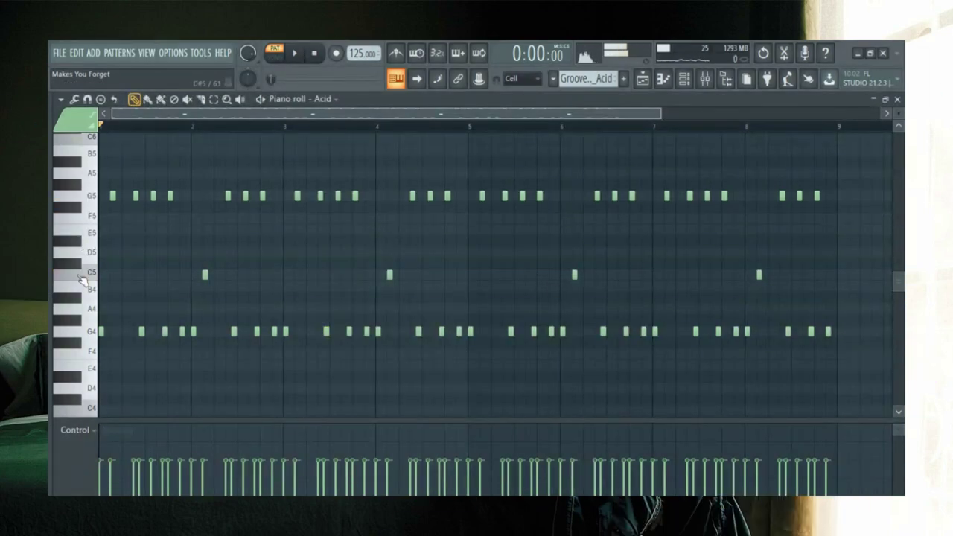
- Play the Acid pattern with its notes in view, then return to the playlist and stop playback
key(space)
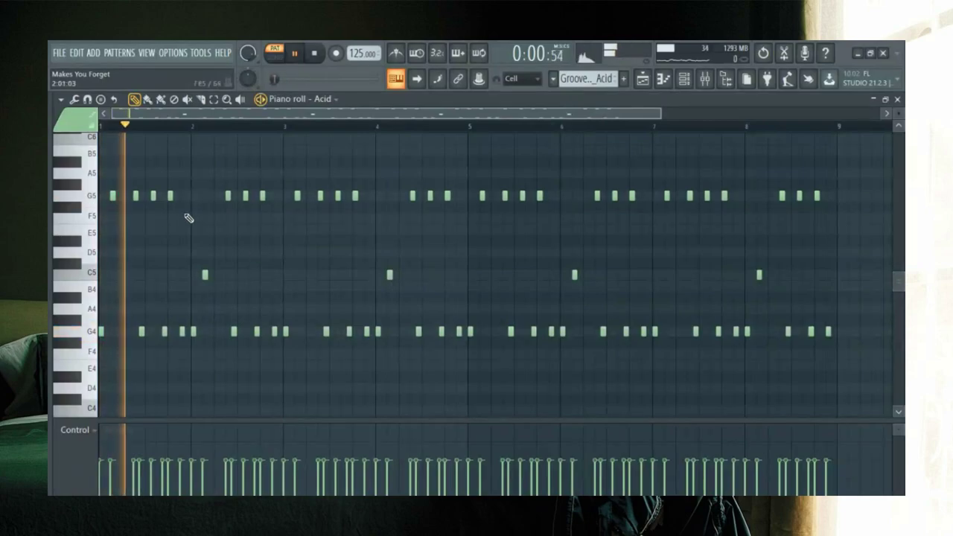
scroll(205, 295, up, 2)
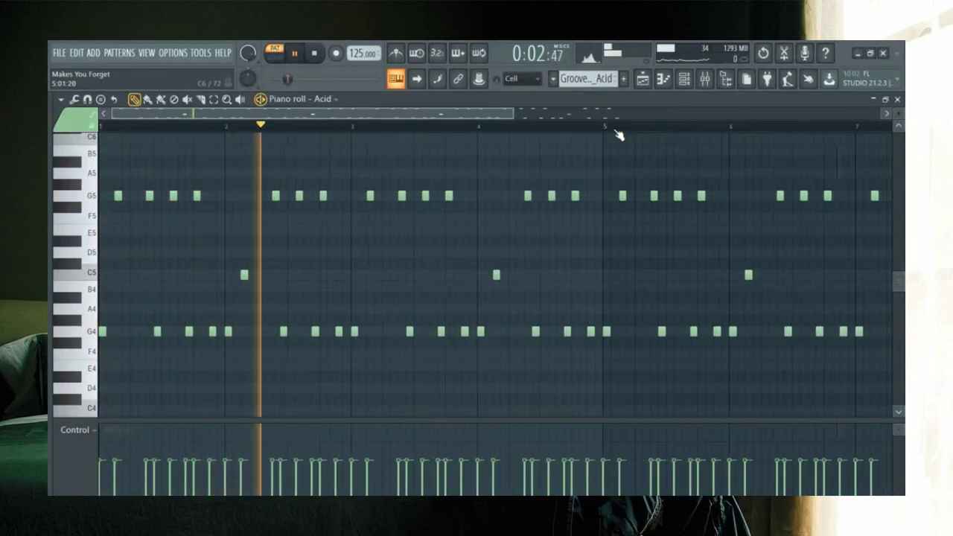
click(648, 83)
key(space)
- Play the Organ pattern and examine its notes in the piano roll, then return to the playlist
double_click(111, 393)
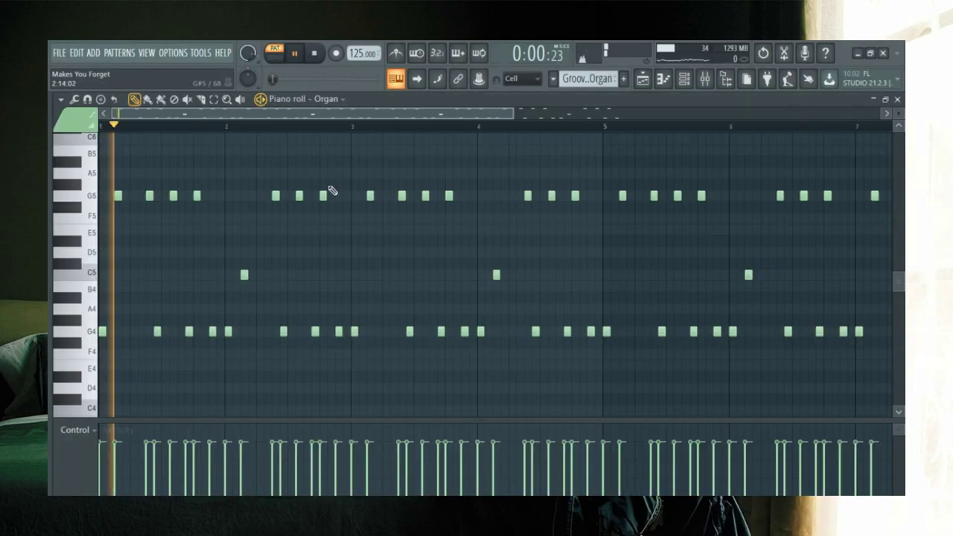
scroll(320, 214, down, 1)
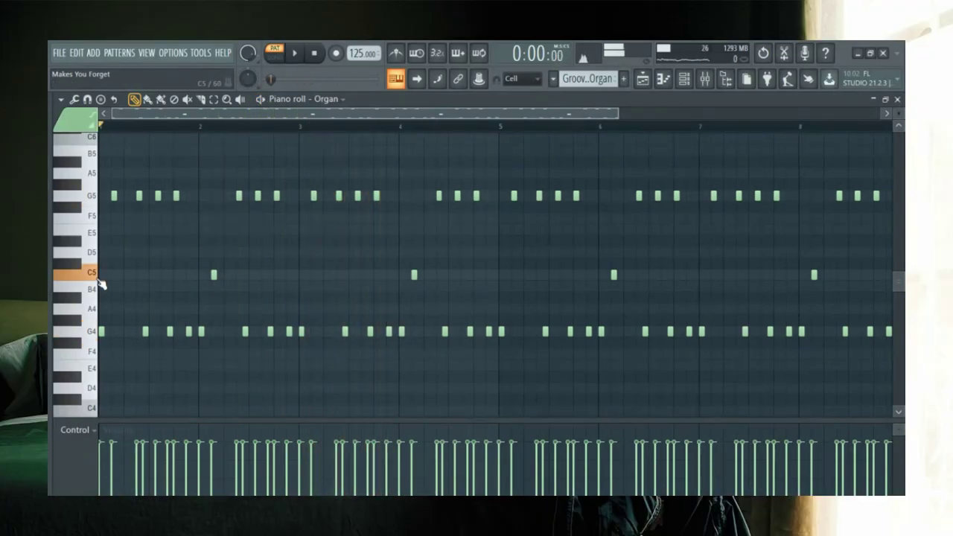
click(641, 79)
- Play the Marimba pattern and examine its notes in the piano roll, then return to the playlist
click(119, 417)
key(space)
scroll(257, 272, down, 2)
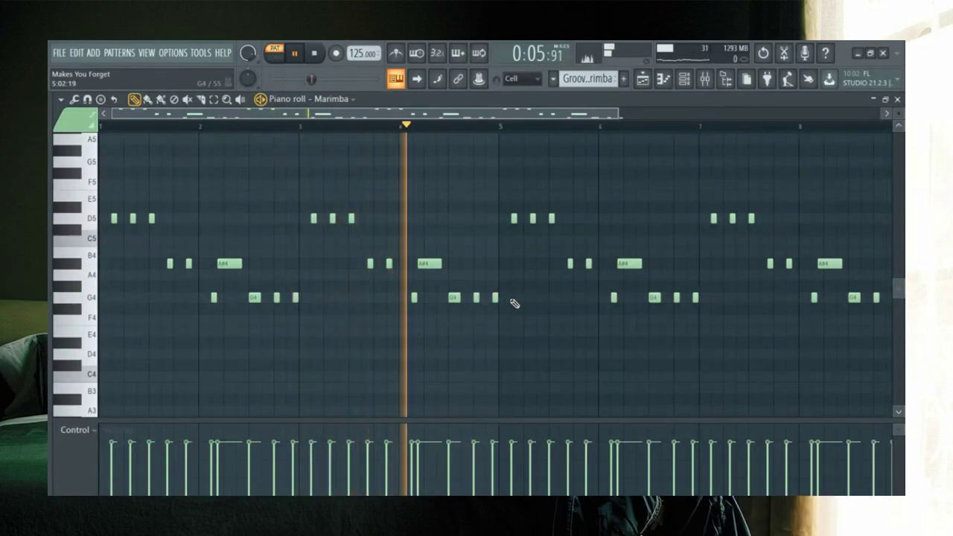
key(space)
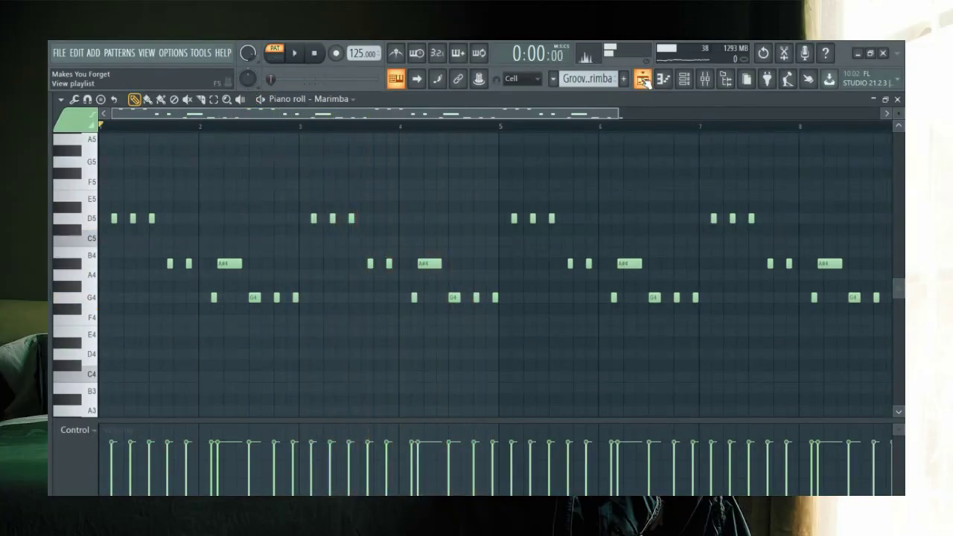
click(644, 79)
- Play the Strings pattern and examine its notes in the piano roll, jumping ahead to bar 8, then return to the playlist
double_click(97, 440)
key(space)
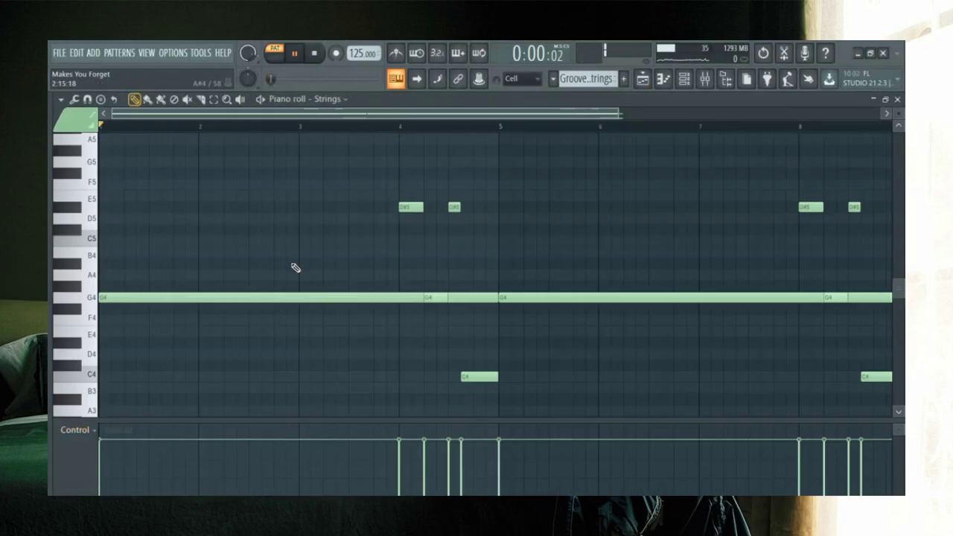
scroll(296, 283, down, 2)
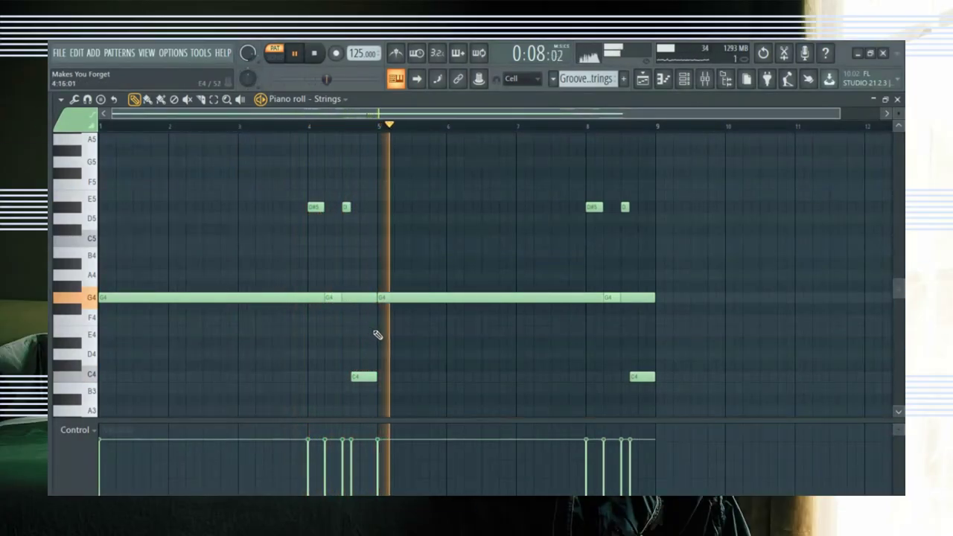
click(589, 128)
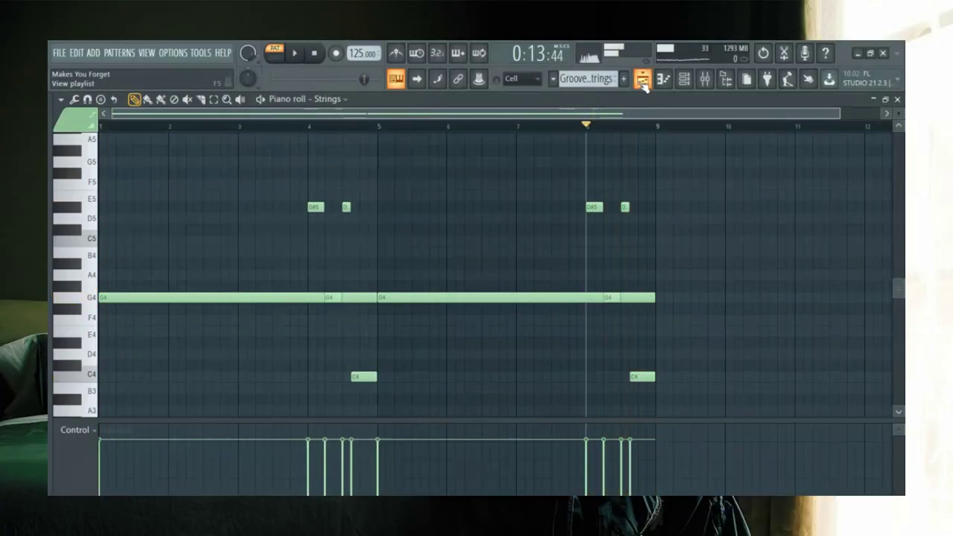
key(F5)
- Play the Arp pattern and examine its notes in the piano roll, then return to the playlist and stop playback
double_click(117, 466)
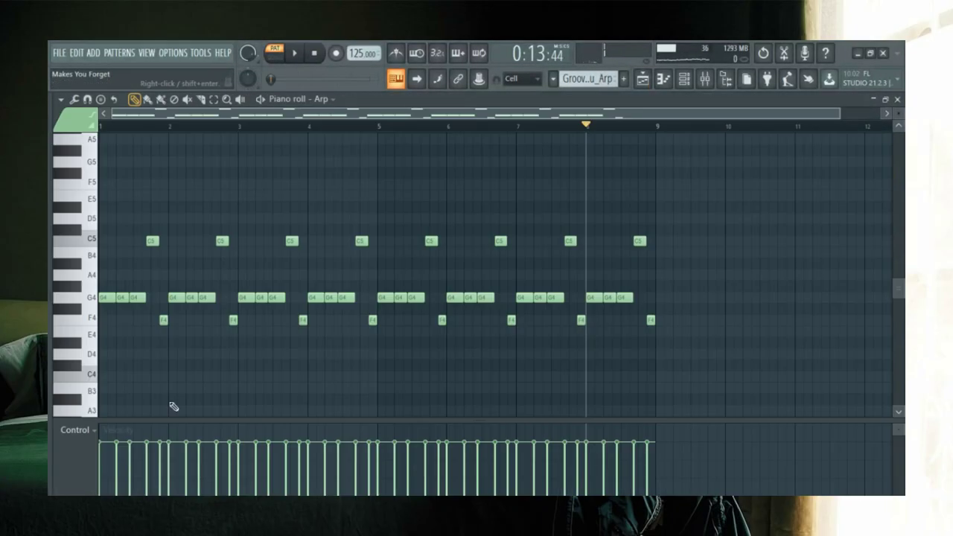
key(space)
scroll(245, 262, up, 1)
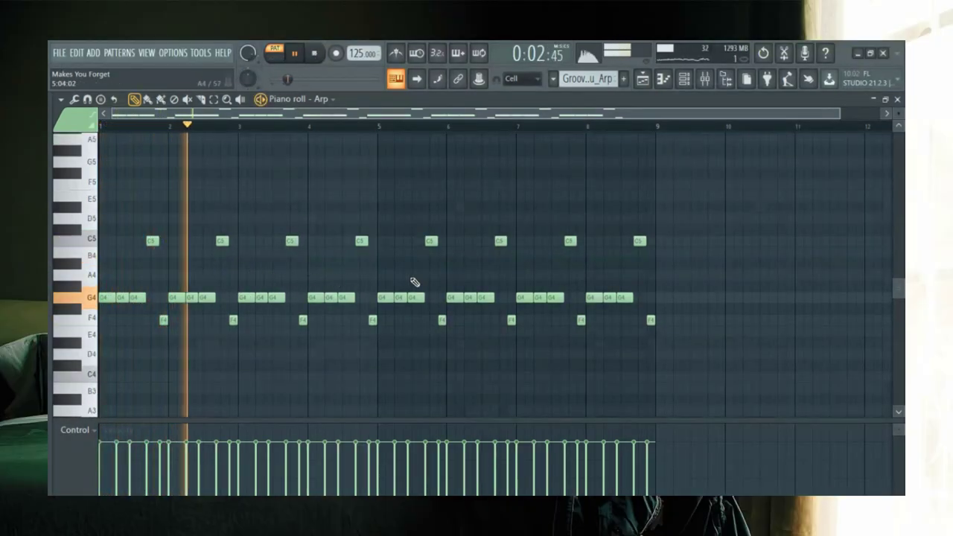
click(658, 81)
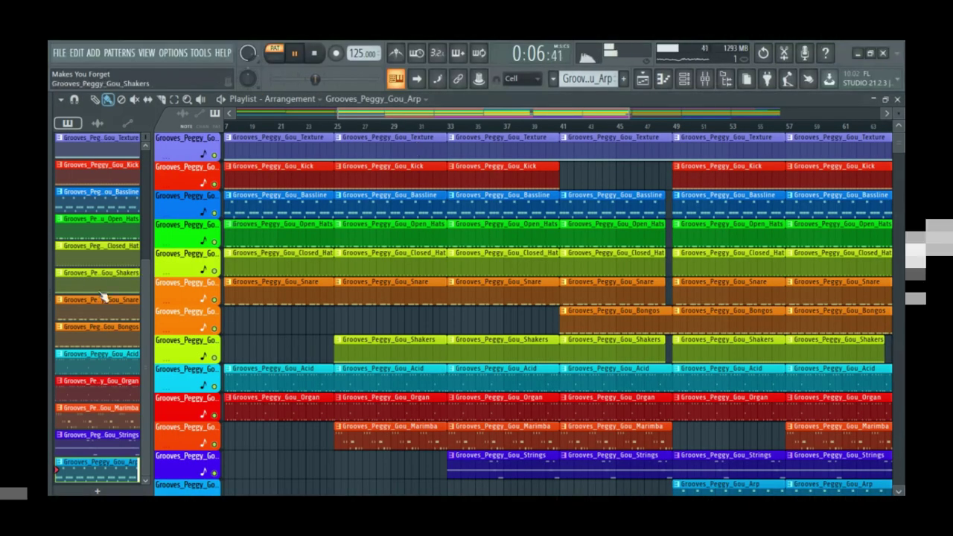
key(space)
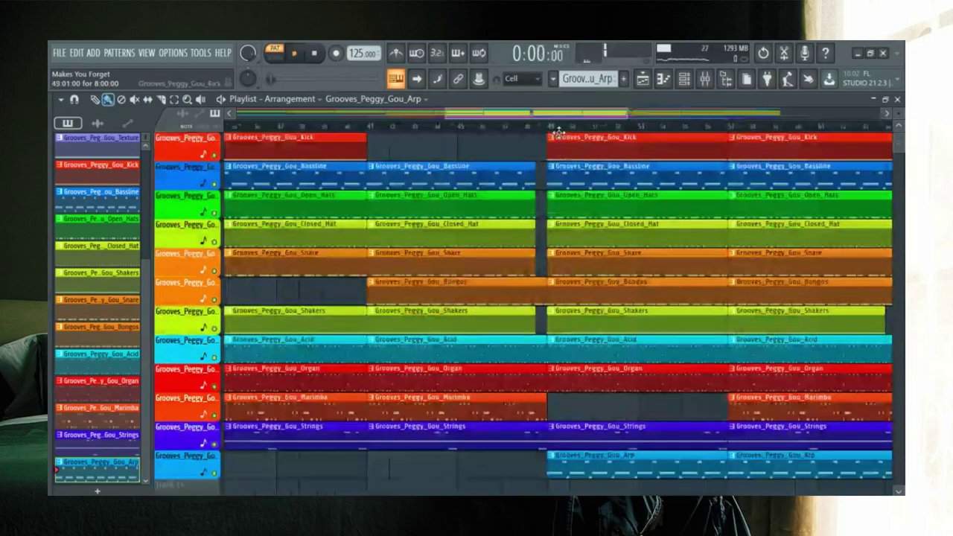
- Select bars 49 to 56 in the playlist and play them with the Synth mixer track soloed
drag(553, 127, 728, 128)
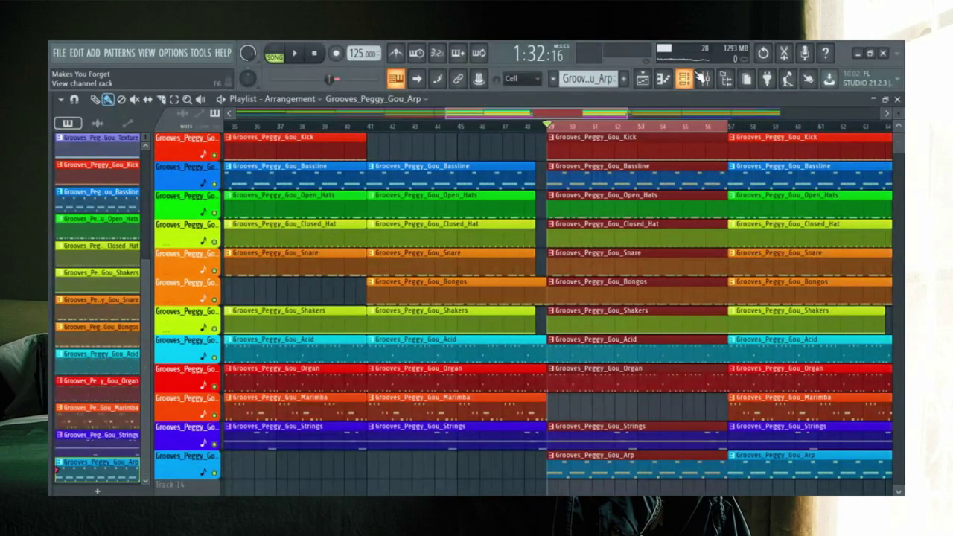
click(704, 78)
key(space)
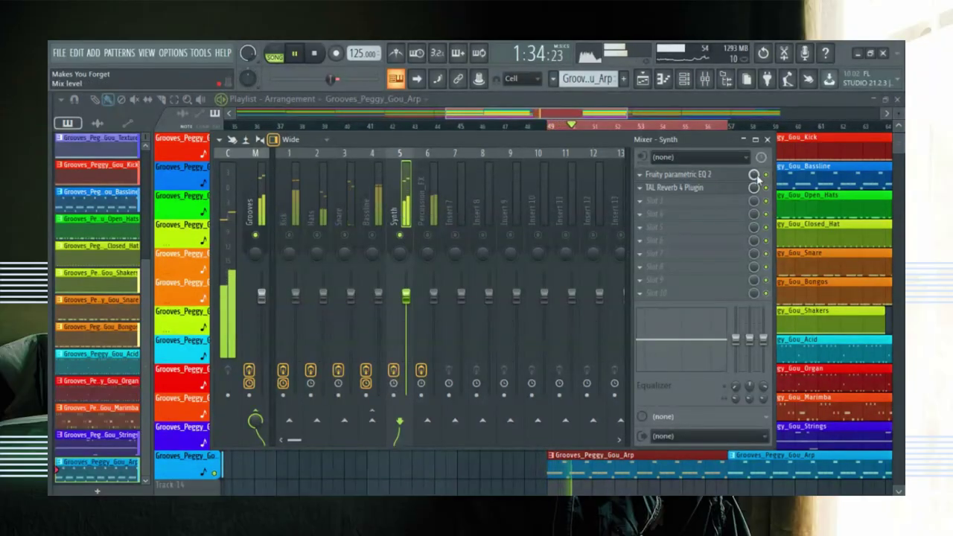
- Examine the low cut in Fruity parametric EQ 2 and the TAL Reverb 4 slot on the Synth track, then close the mixer
click(725, 176)
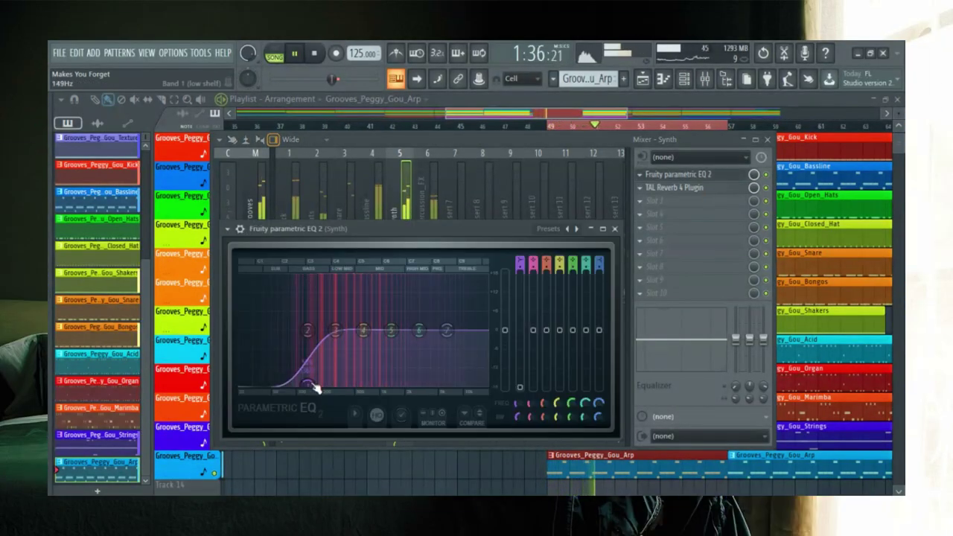
click(615, 231)
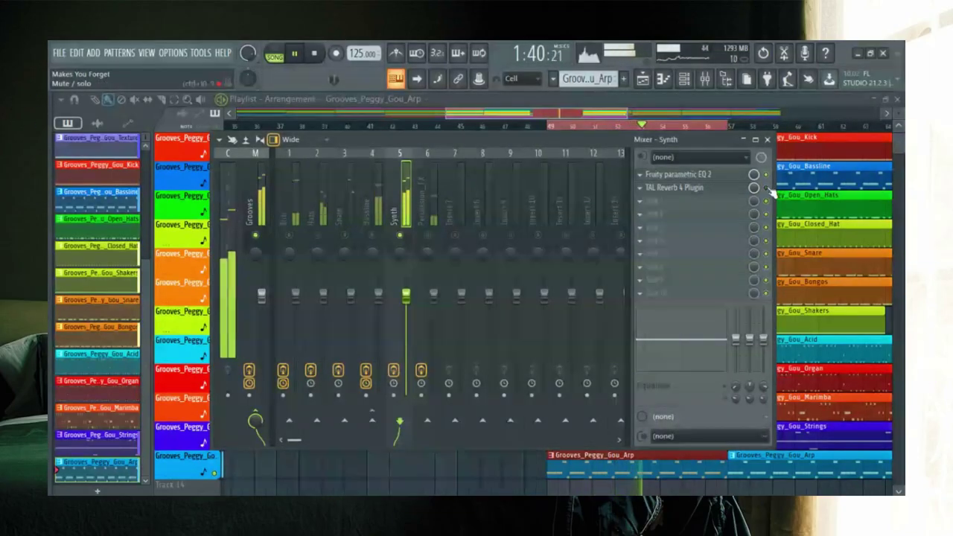
click(767, 140)
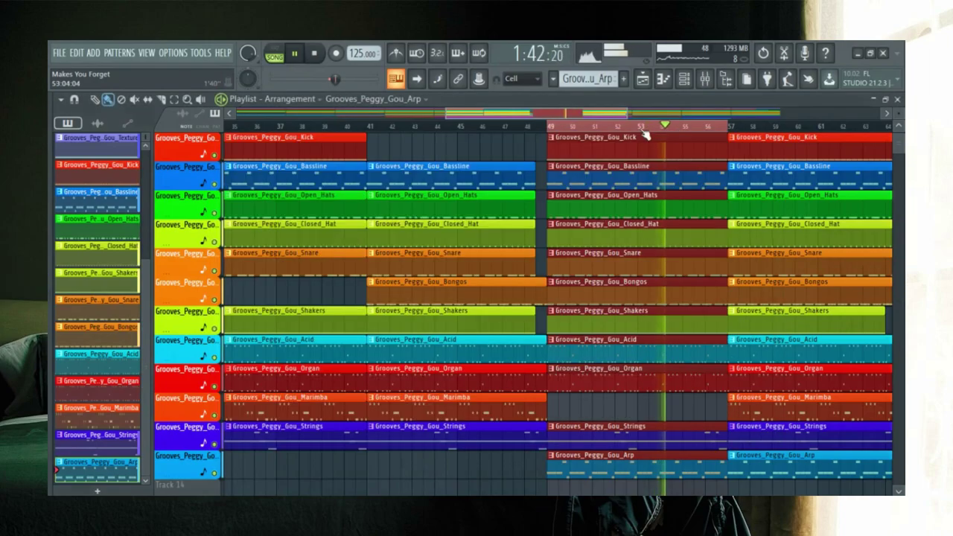